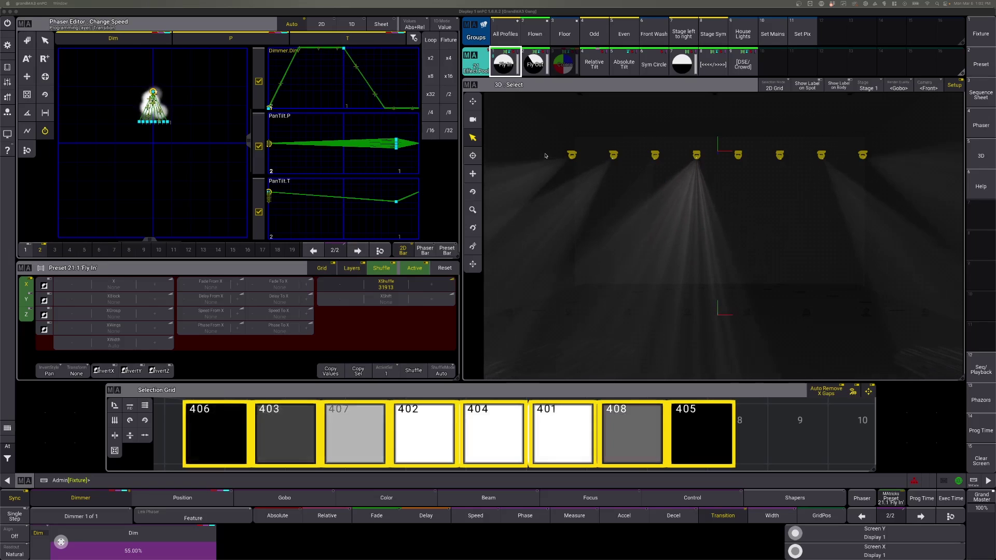
- Clear the programmer, then set the Flown group's absolute tilt in phaser step 1 to preset 2.7 Crowd
key(BackSpace)
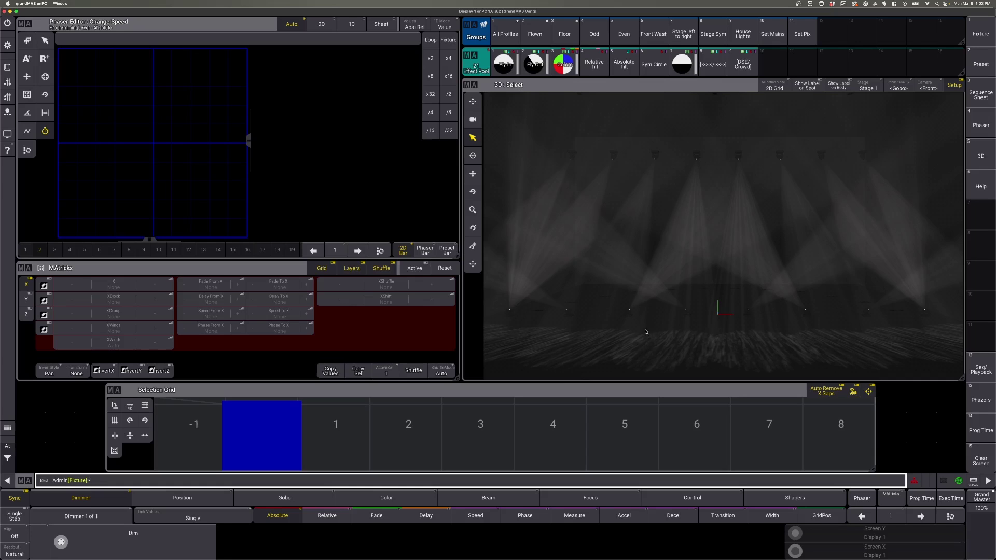
click(538, 34)
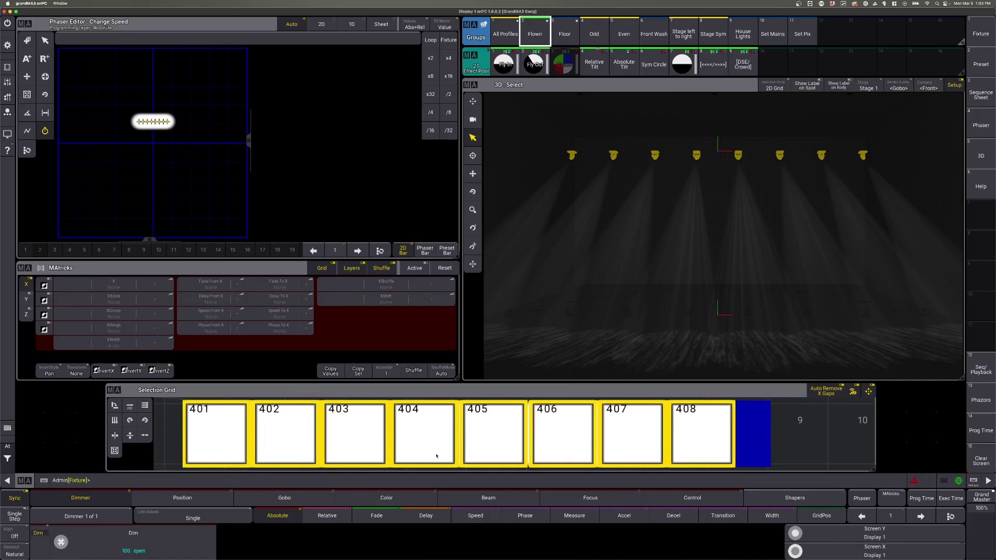
click(204, 504)
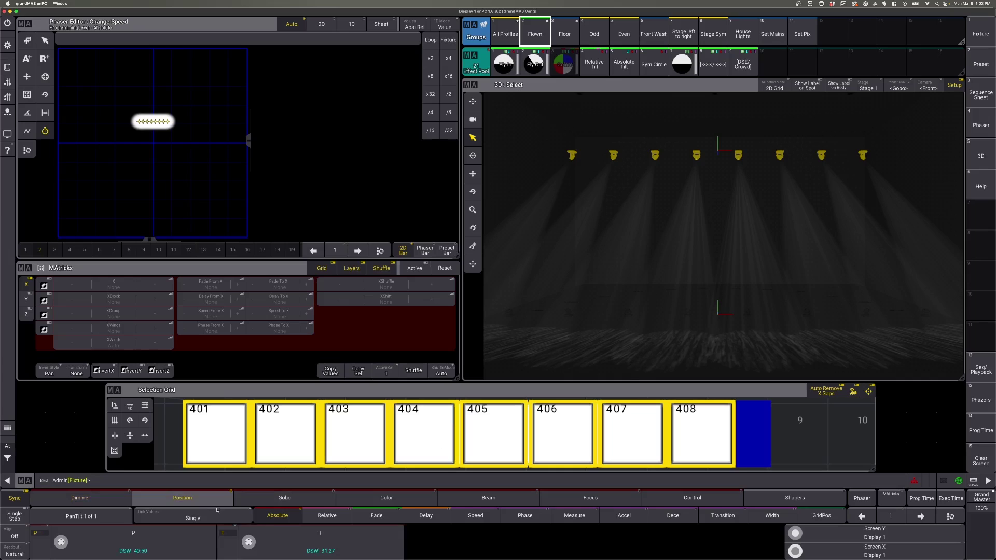
click(283, 540)
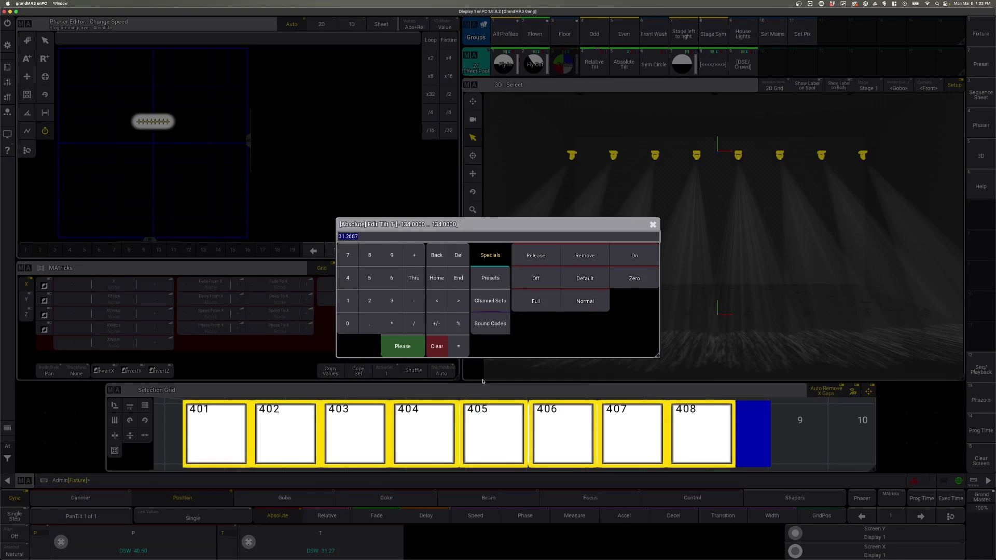
click(489, 280)
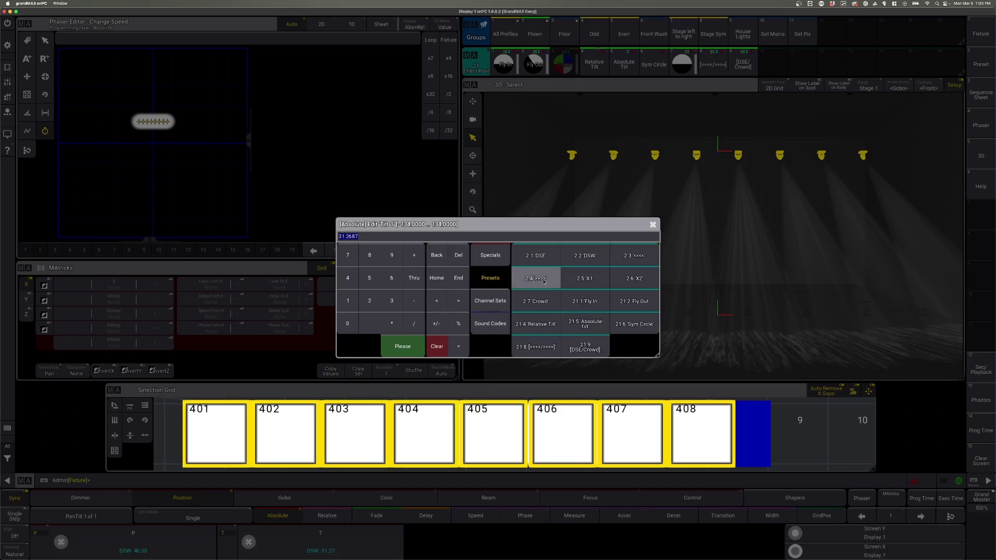
click(542, 299)
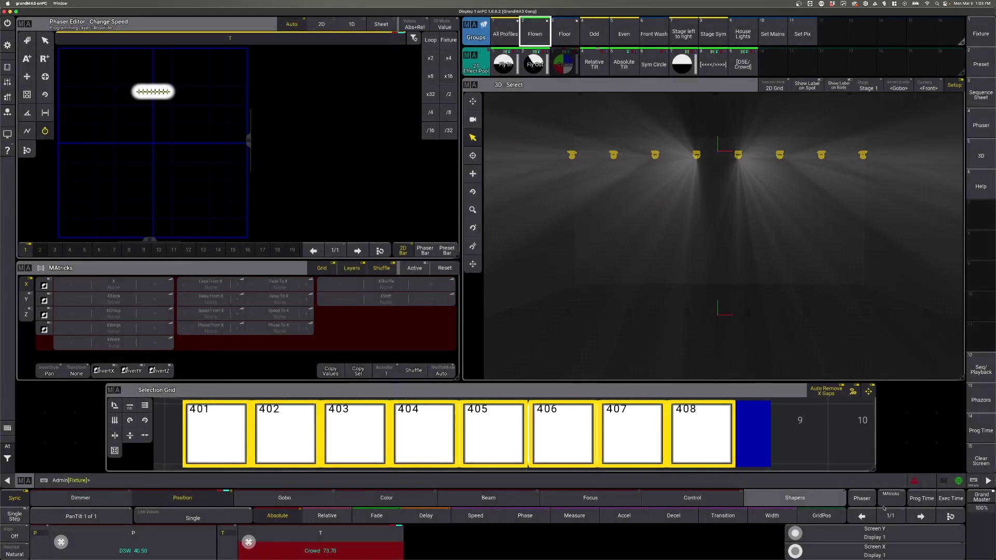
- Set the Flown group's absolute tilt in phaser step 2 to preset 2.2 DSW
click(920, 516)
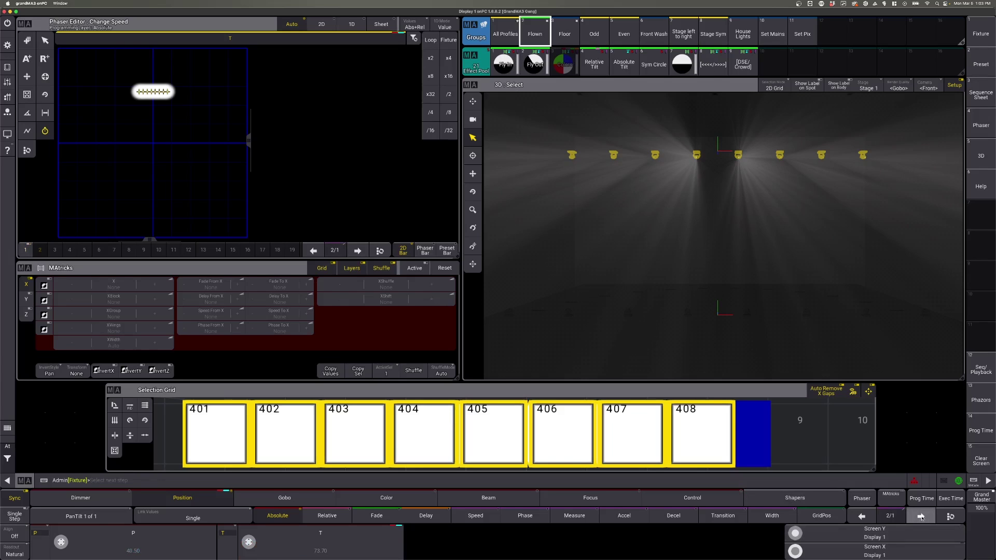
click(323, 551)
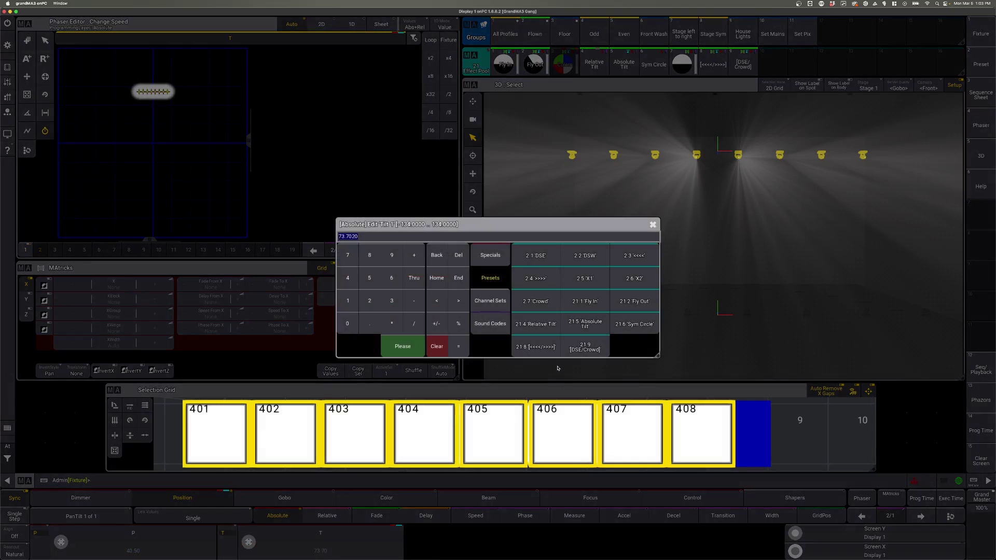
click(585, 257)
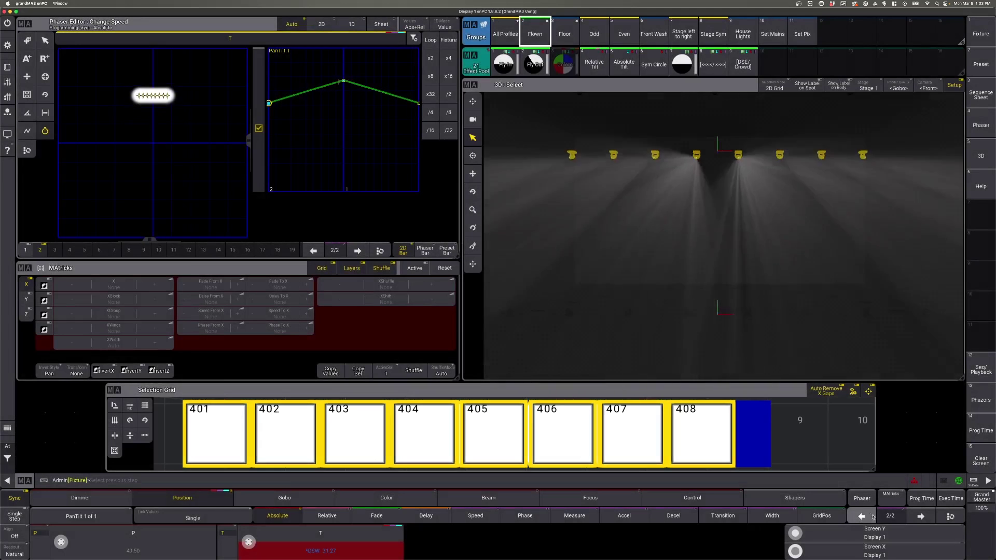
- Return to phaser step 1 and set the absolute dimmer value to 0 for the Flown fixtures
click(862, 517)
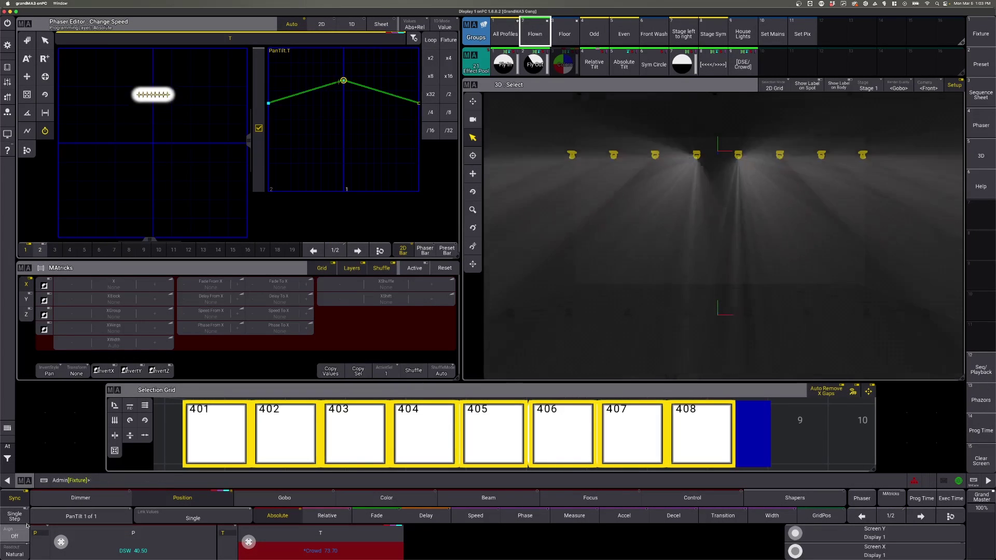
click(89, 502)
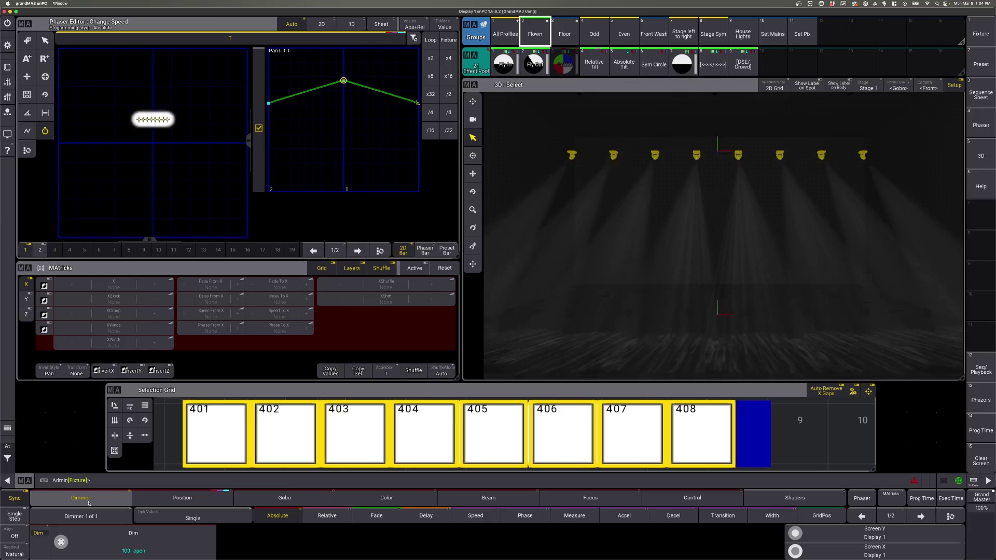
click(118, 544)
text(0)
key(Return)
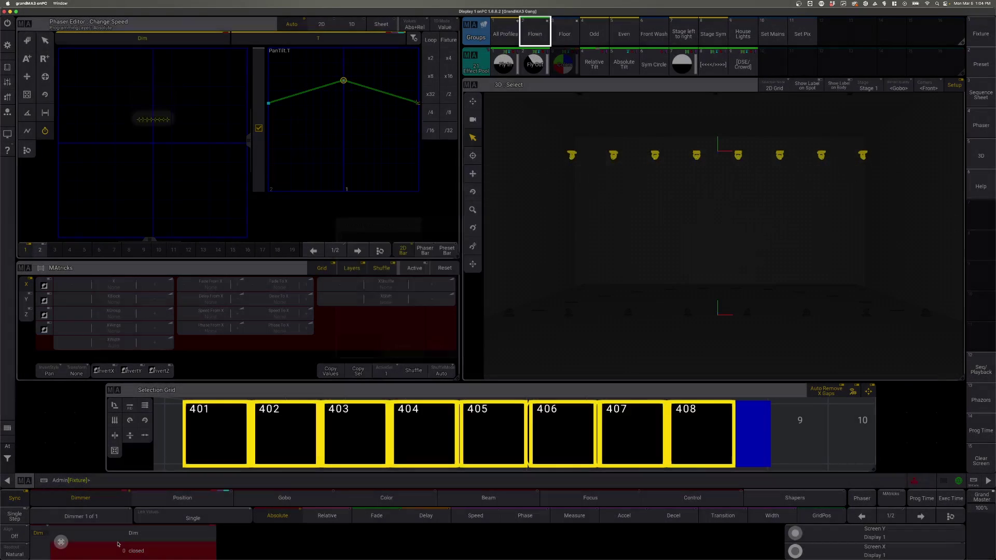
- Set the absolute dimmer to 100 in phaser step 2 and to 0 in a new step 3
click(926, 516)
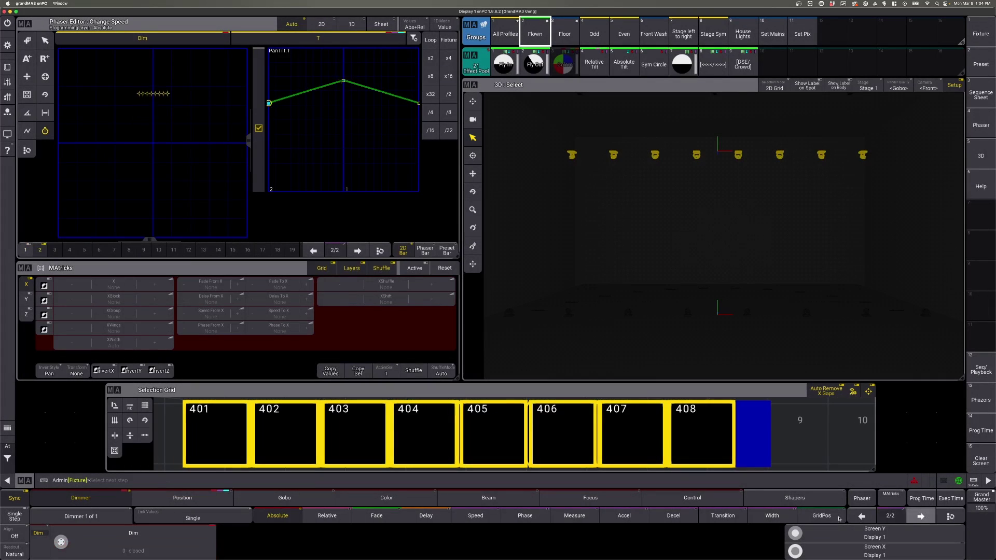
click(173, 548)
key(Return)
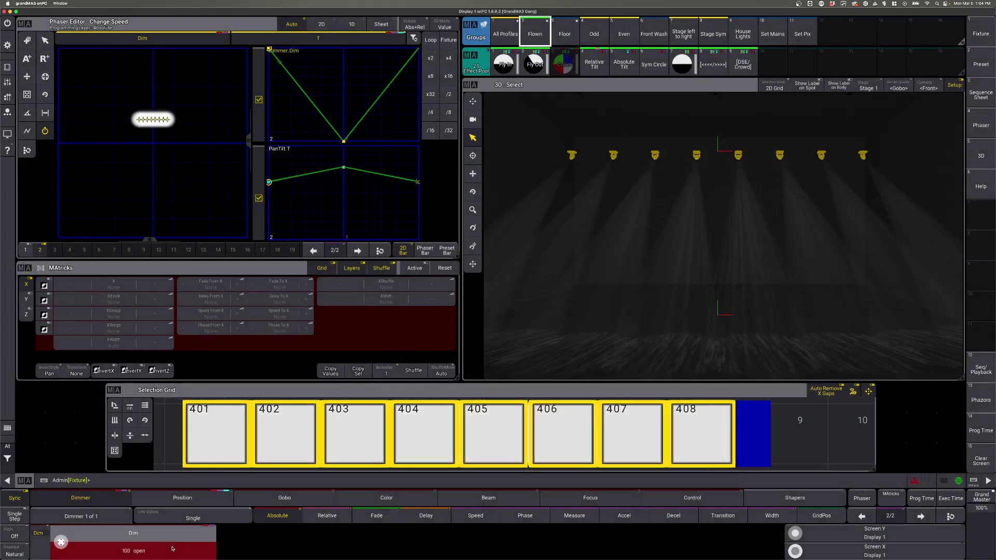
click(909, 516)
click(145, 553)
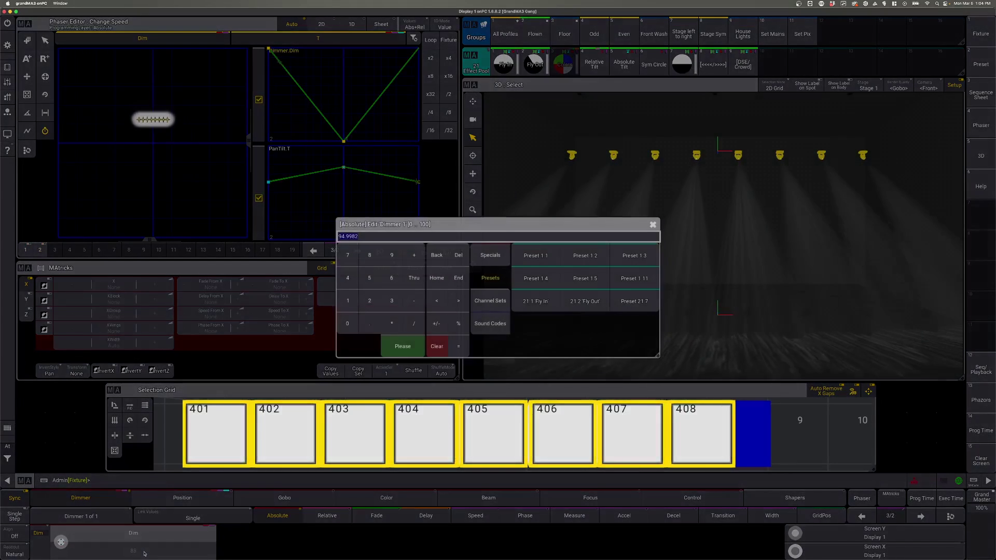
text(0)
key(Return)
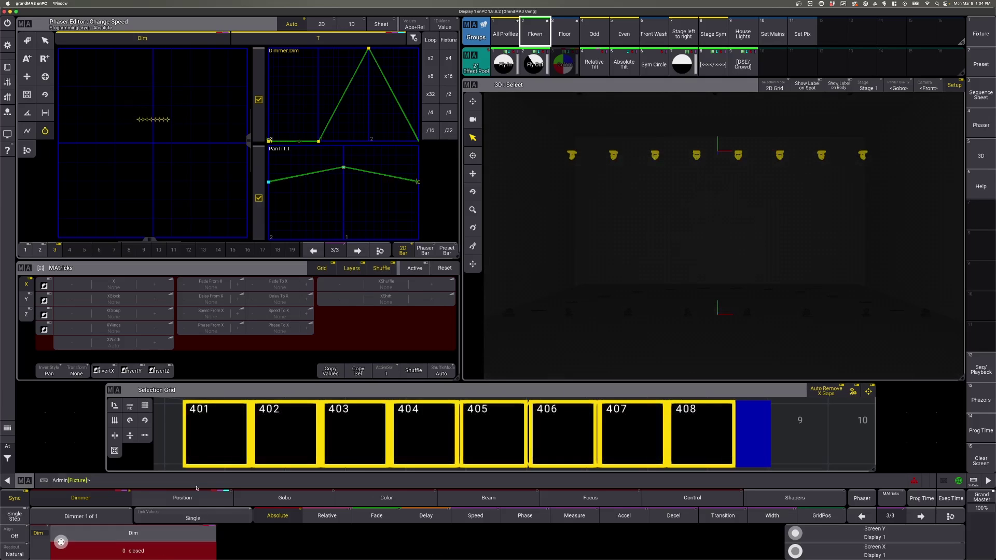
- Set the pan and tilt width of phaser step 1 to 170%
click(193, 497)
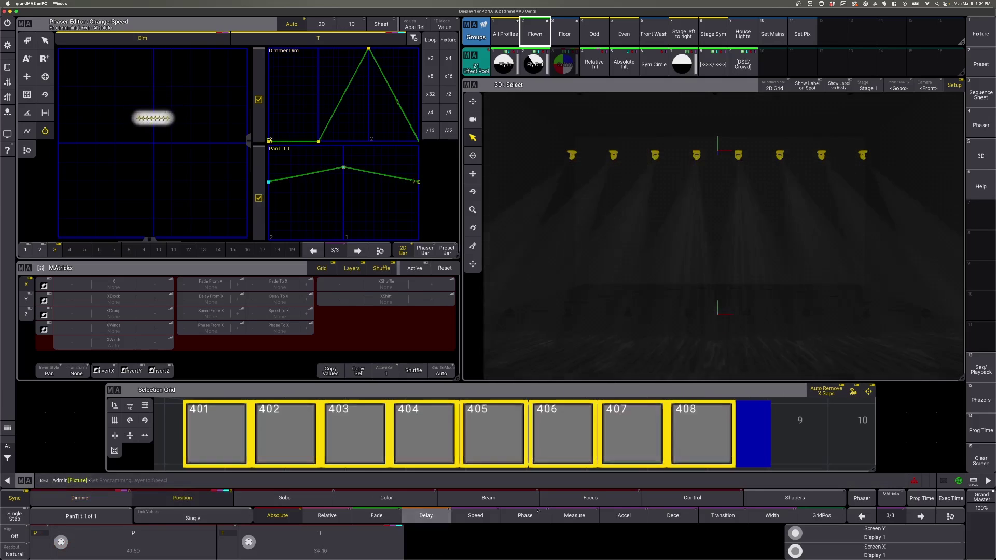
click(865, 516)
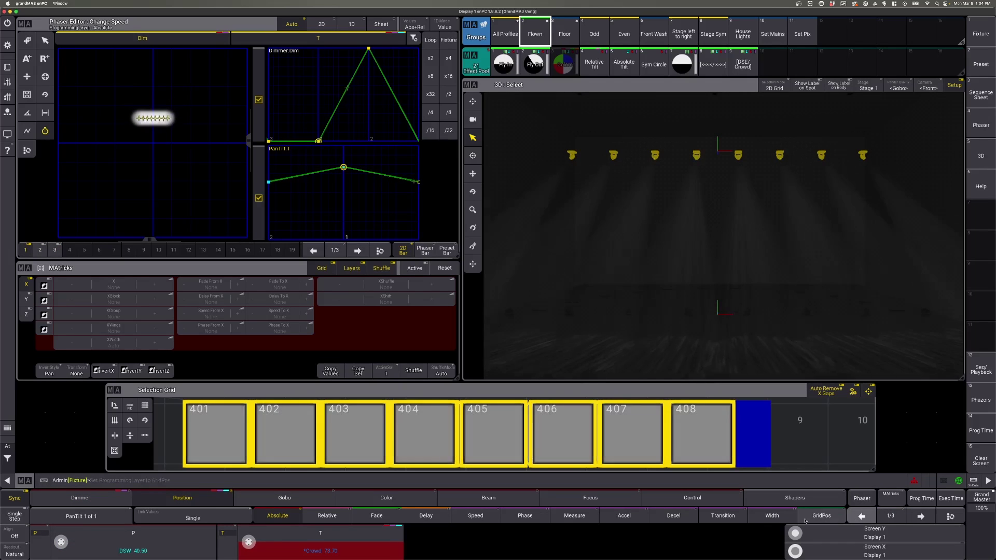
click(770, 515)
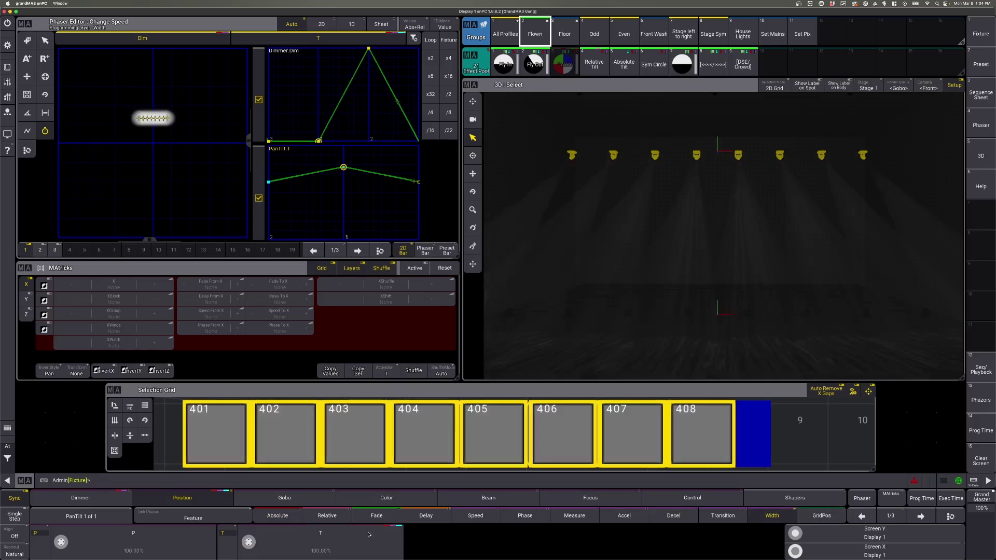
click(327, 542)
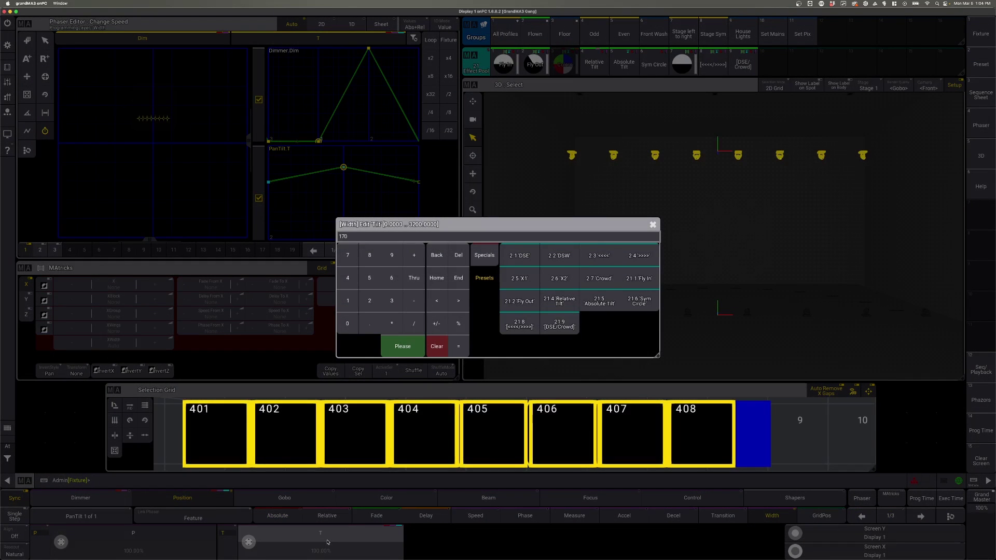
key(Return)
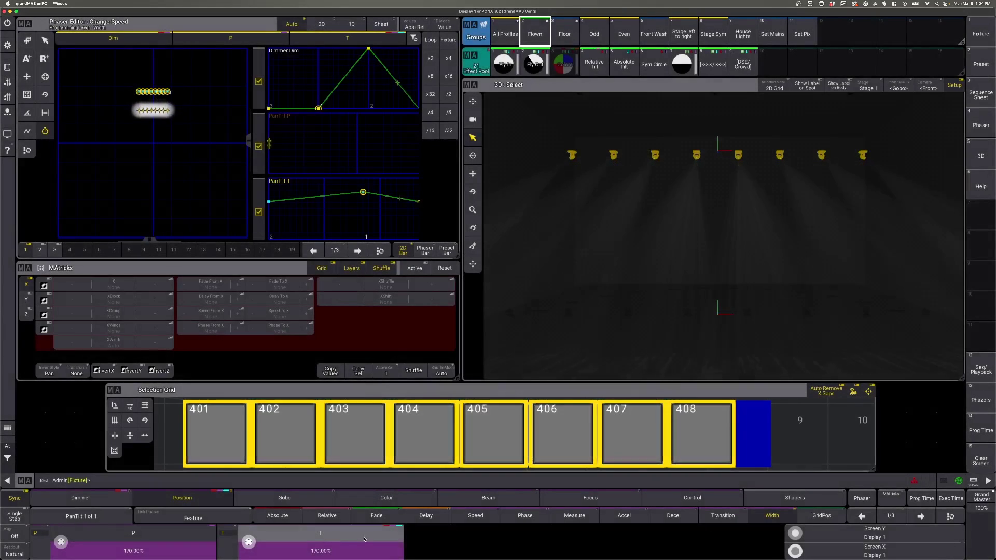
- Set the pan and tilt width of phaser step 2 to 30%
click(919, 517)
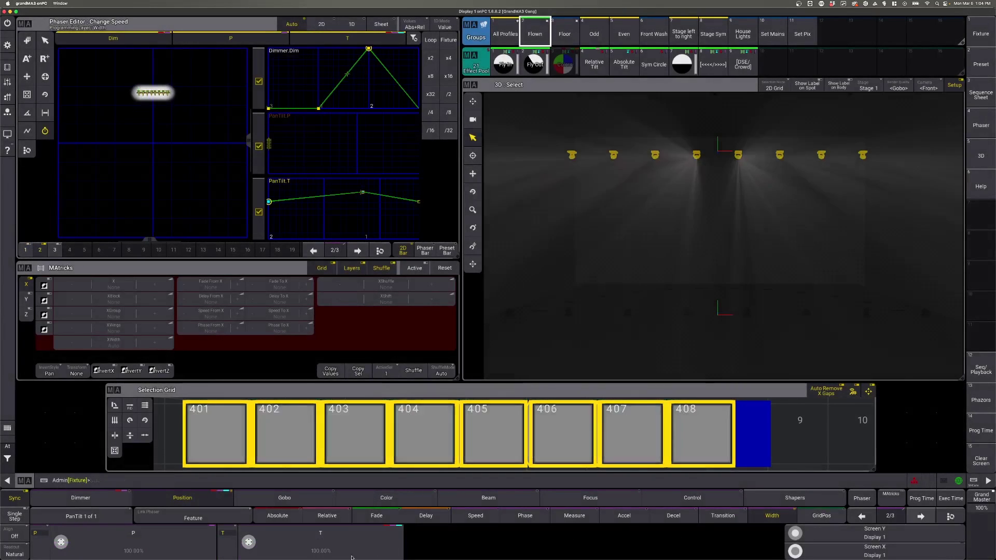
click(350, 550)
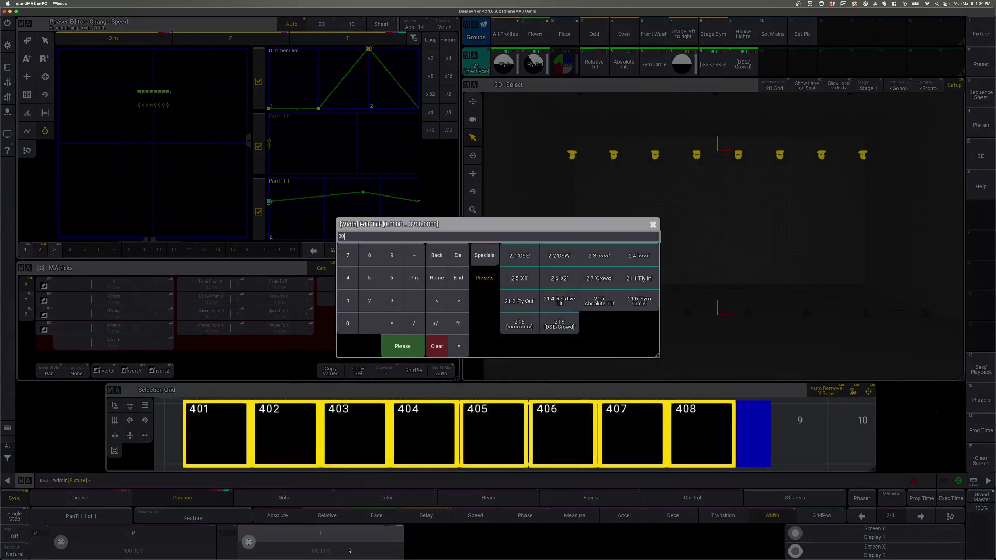
key(Return)
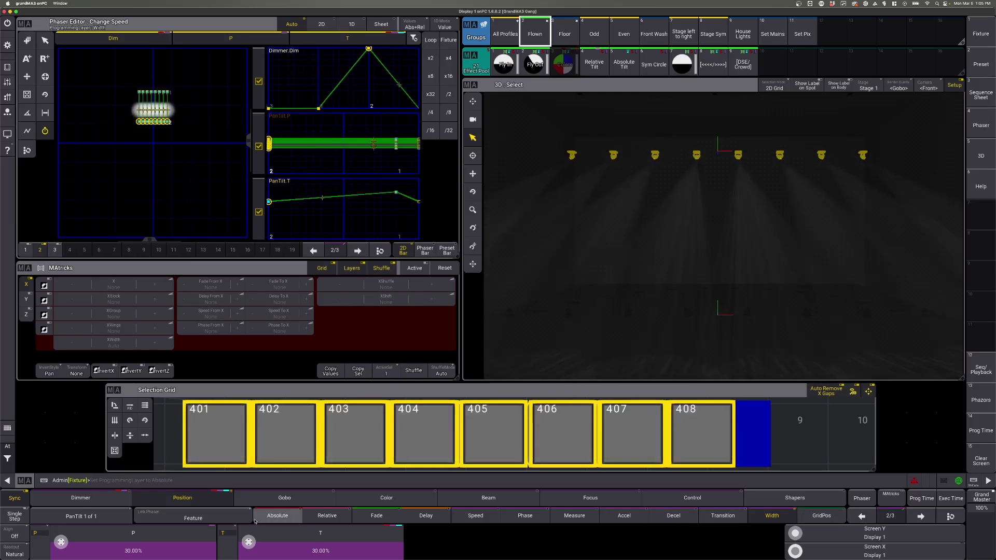
- Shorten the dimmer's width in phaser step 1 so the opening dark step takes little time
click(118, 490)
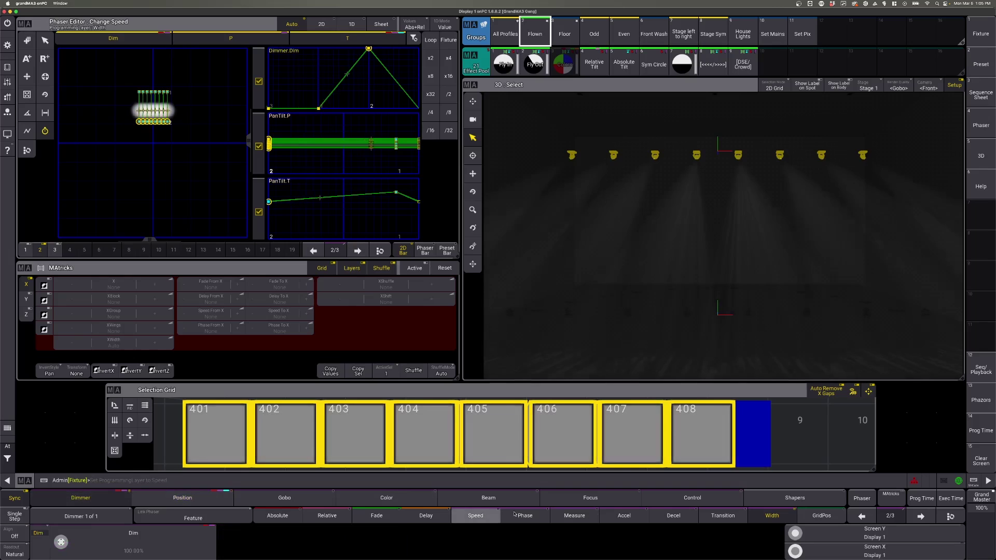
click(869, 517)
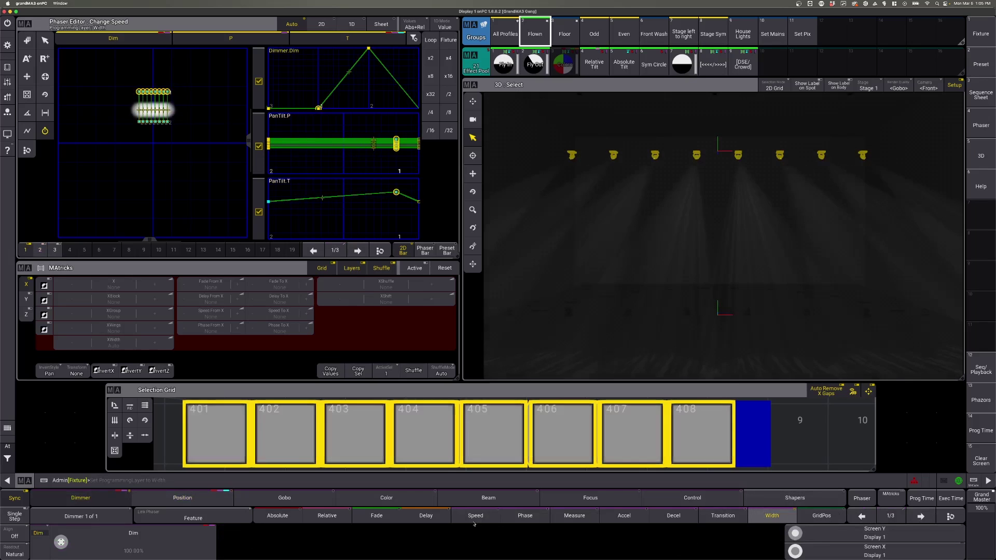
click(158, 541)
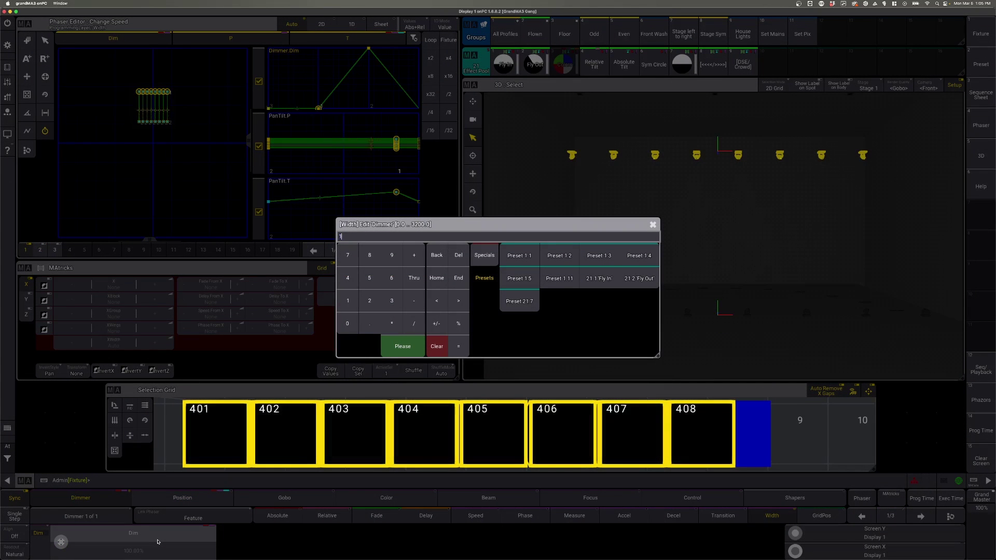
key(Return)
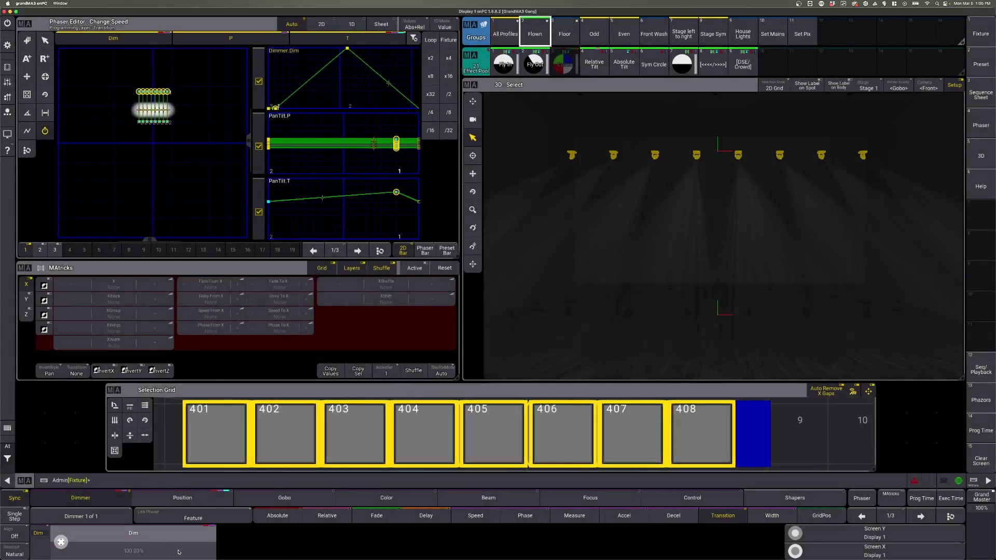
- Set the dimmer's transition in phaser step 2 to 20%
click(565, 516)
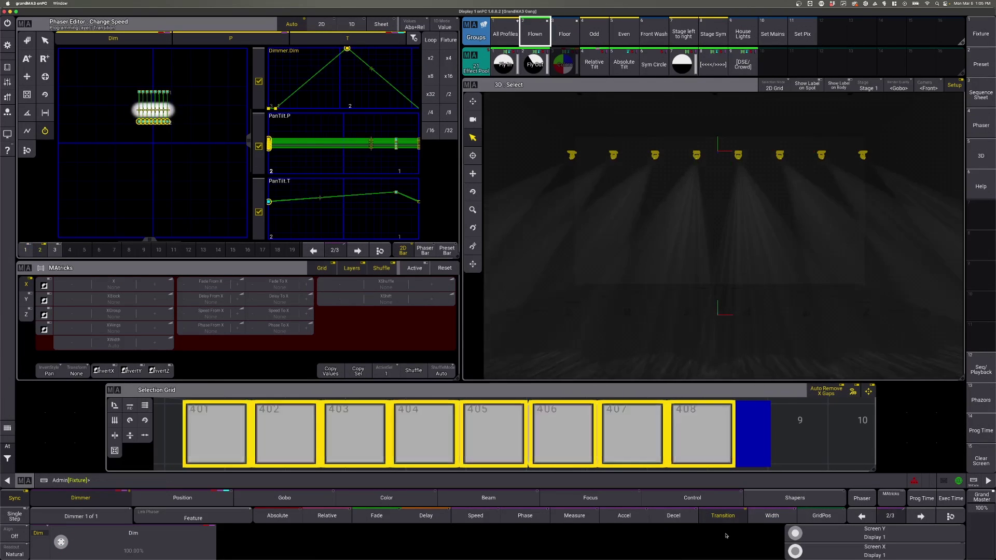
click(736, 521)
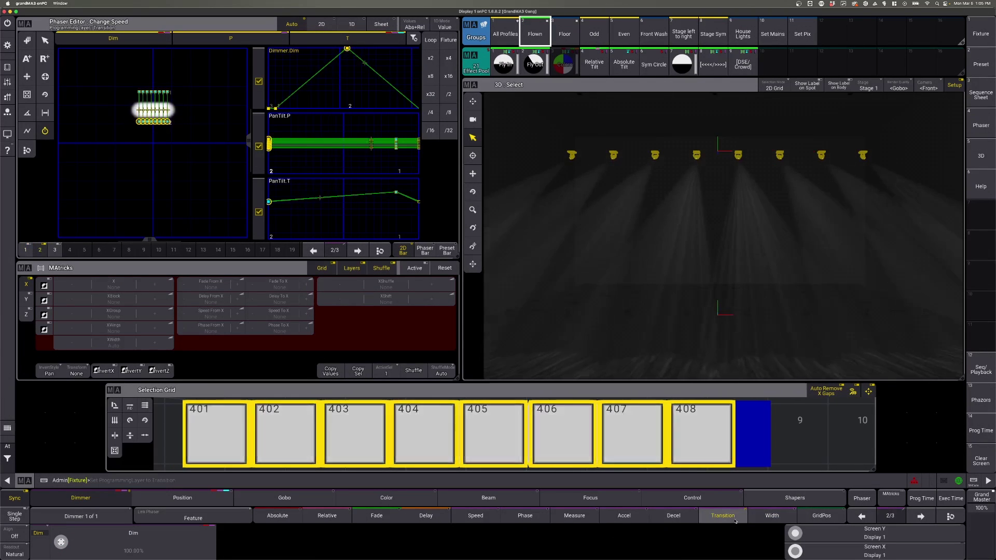
click(180, 553)
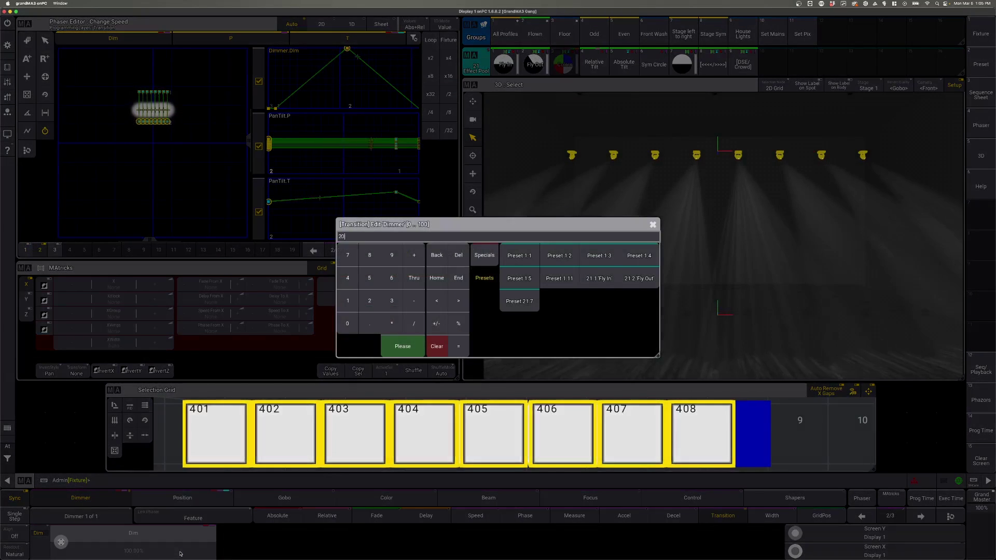
text(20)
key(Return)
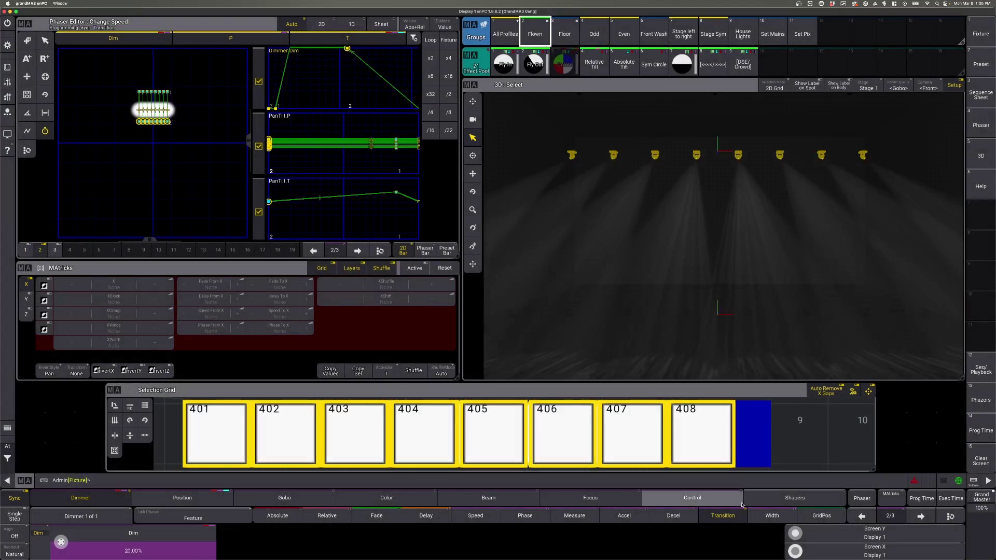
- Set the dimmer's width in phaser step 2 to 140%
click(772, 515)
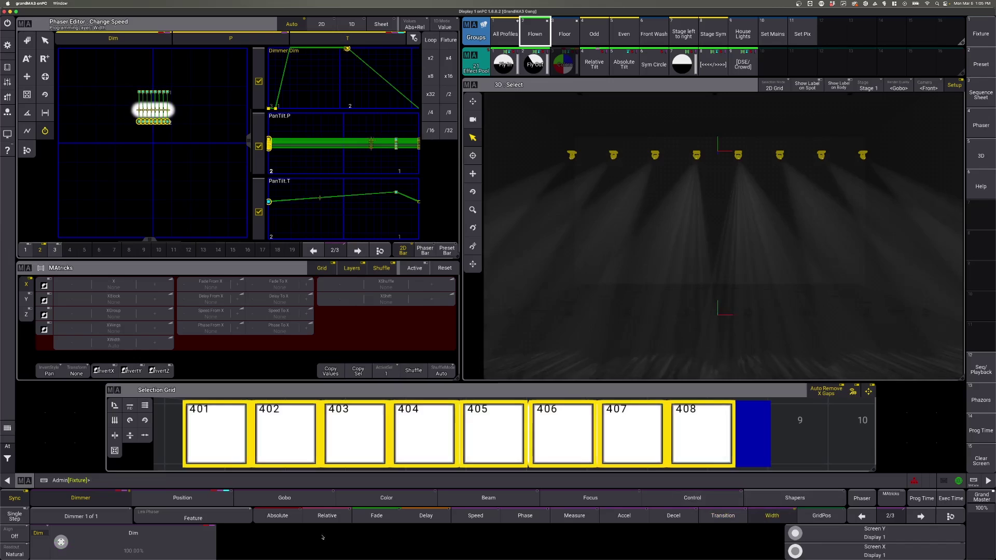
click(165, 546)
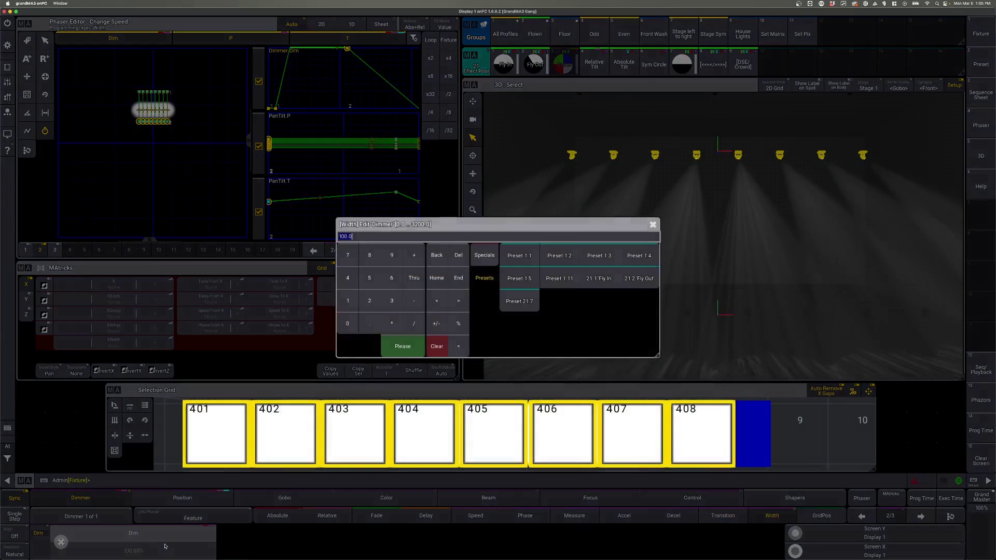
key(Return)
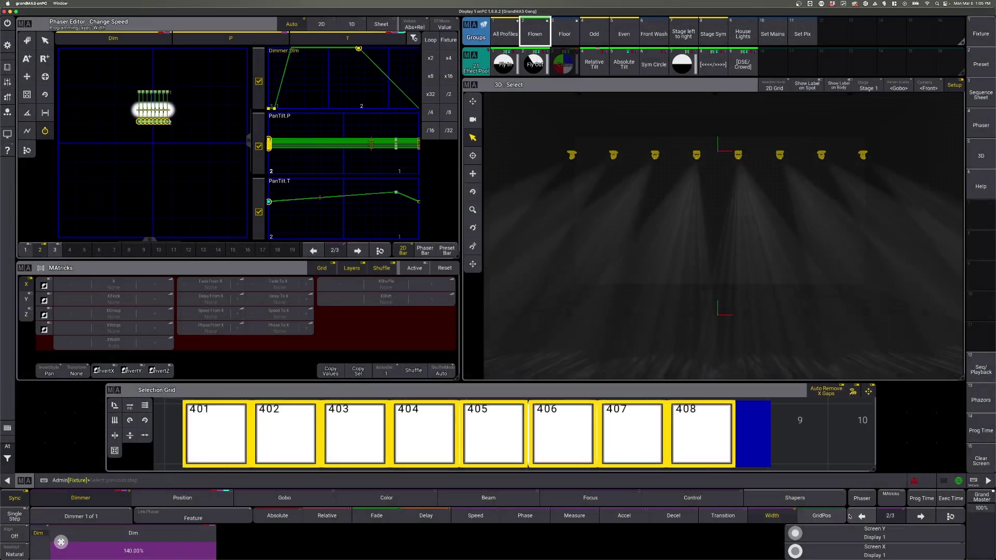
- Set the dimmer's width in phaser step 3 to 50%
click(921, 516)
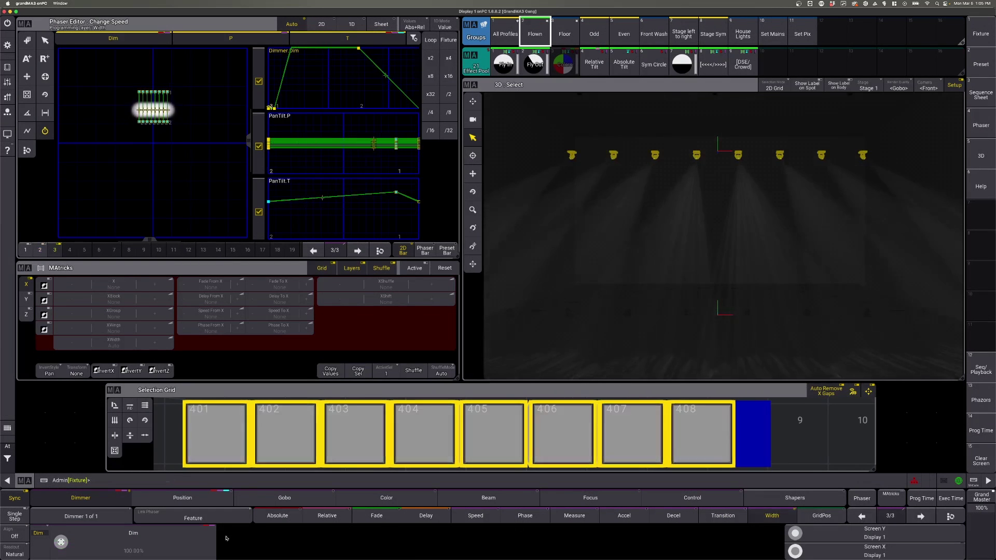
click(160, 546)
text(50)
key(Return)
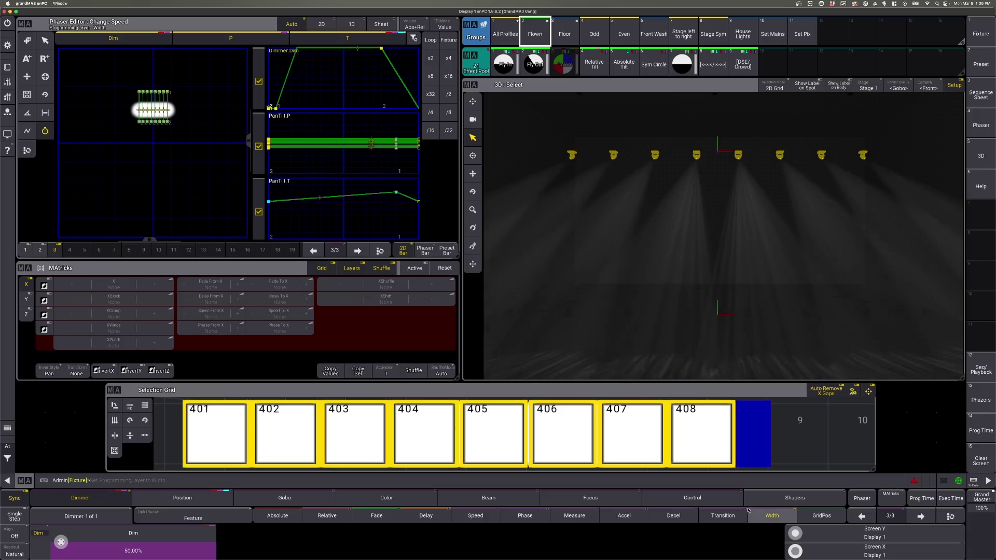
- Set the dimmer's transition in phaser step 3 to 20%
click(724, 520)
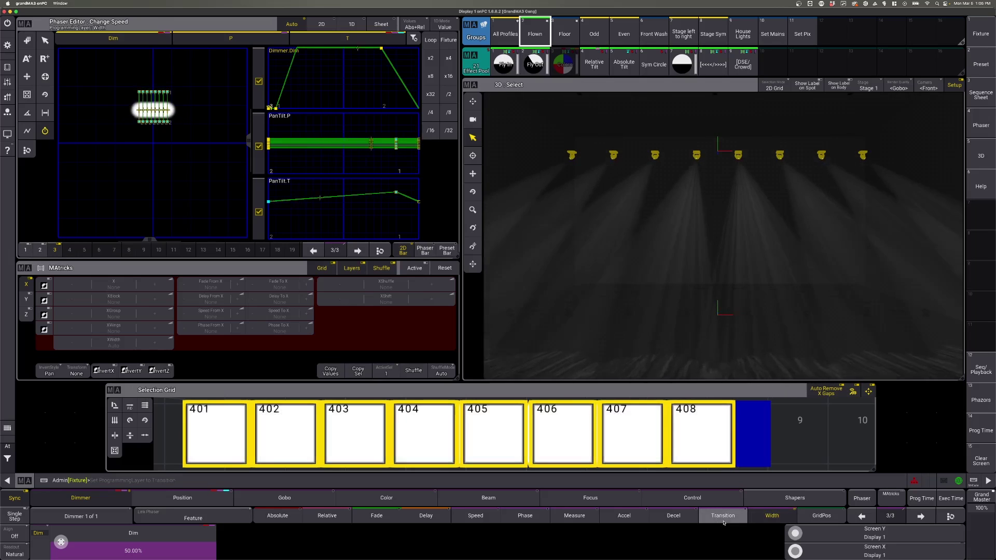
click(161, 546)
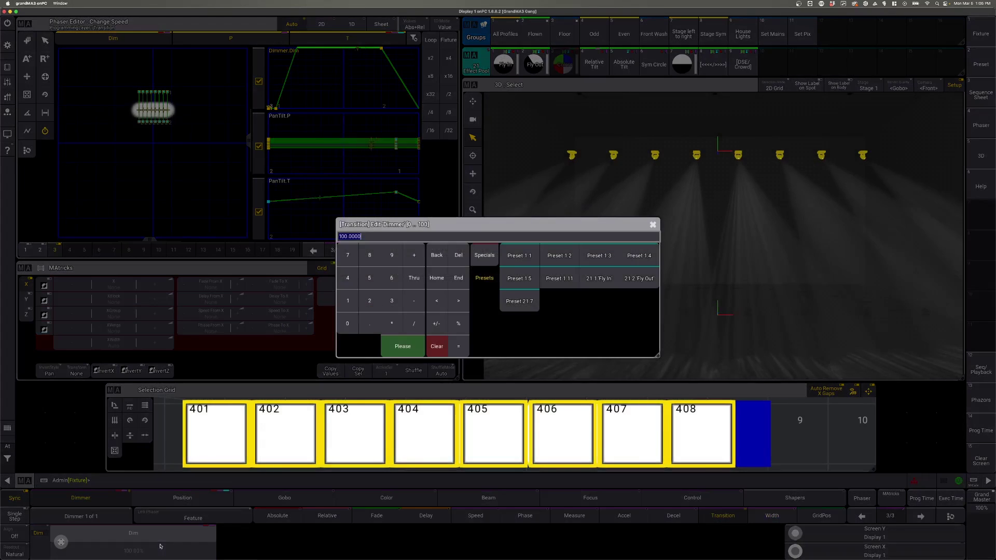
text(20)
key(Return)
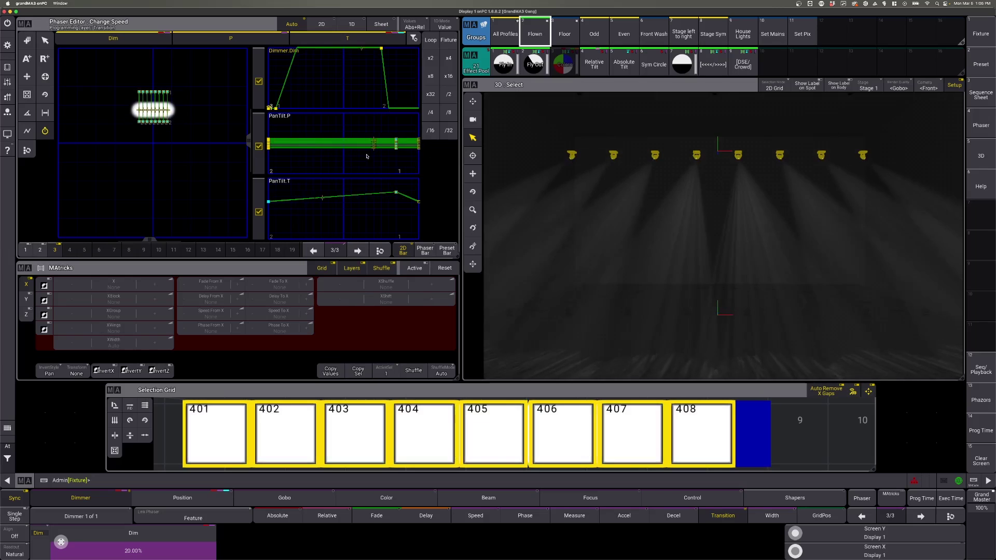
- Divide the phaser's speed by 4 and shuffle the order of the selected Flown fixtures
click(430, 113)
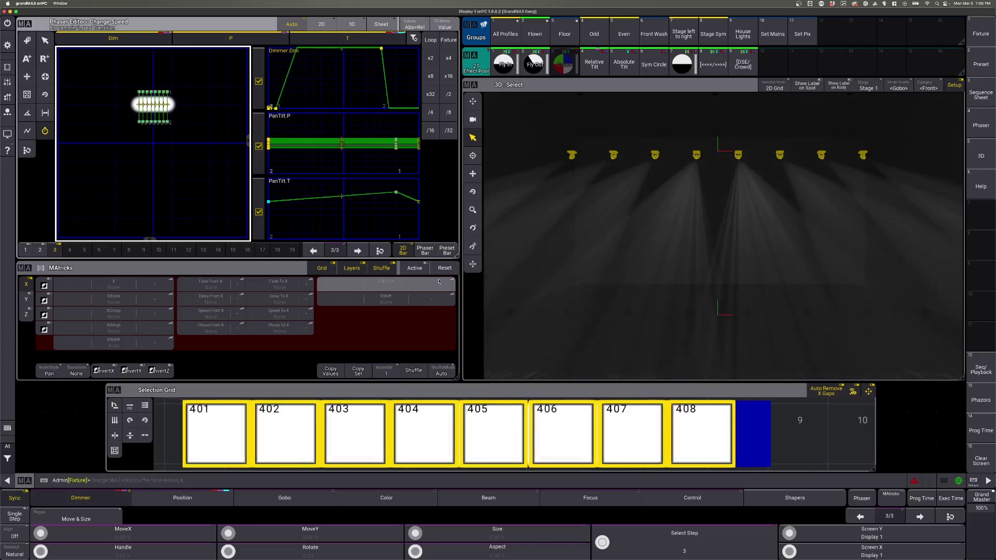
click(413, 370)
click(414, 370)
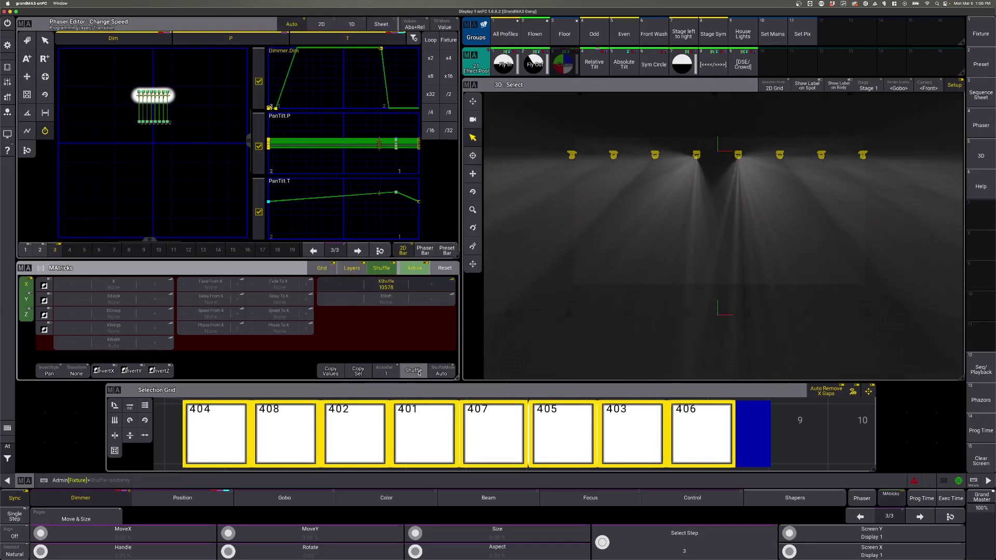
click(414, 370)
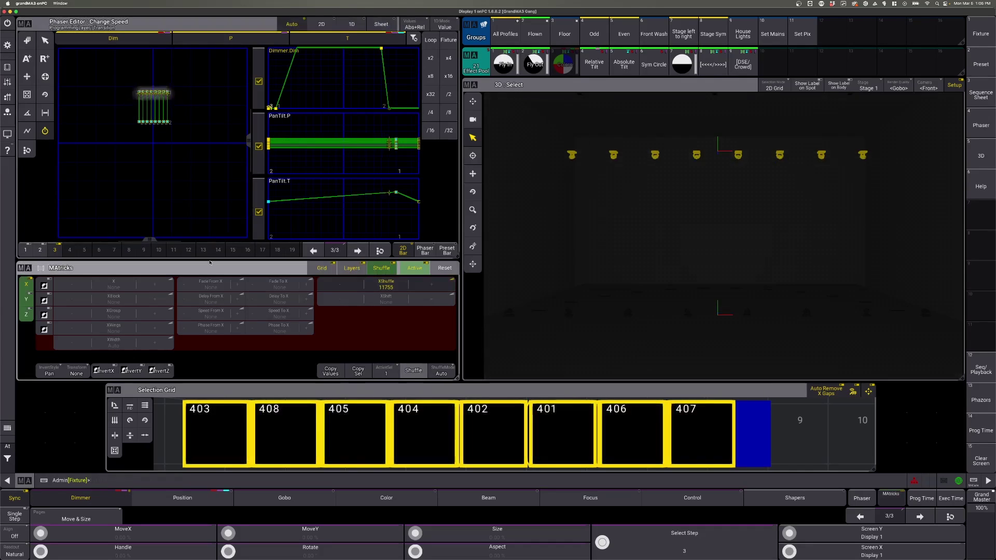
- Distribute the phase evenly over 360 degrees across the selection and store the phaser in slot 10 of the effect preset pool
click(27, 114)
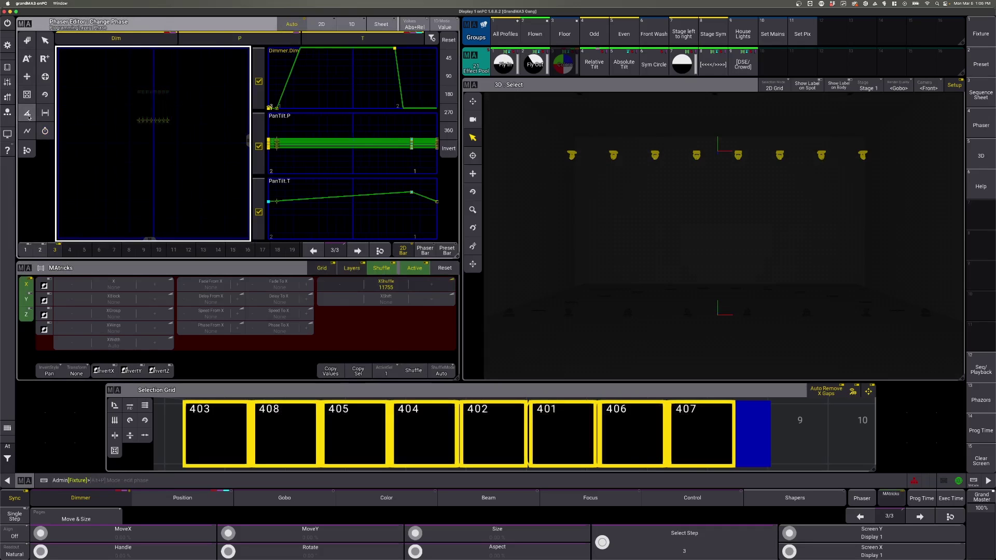
click(449, 130)
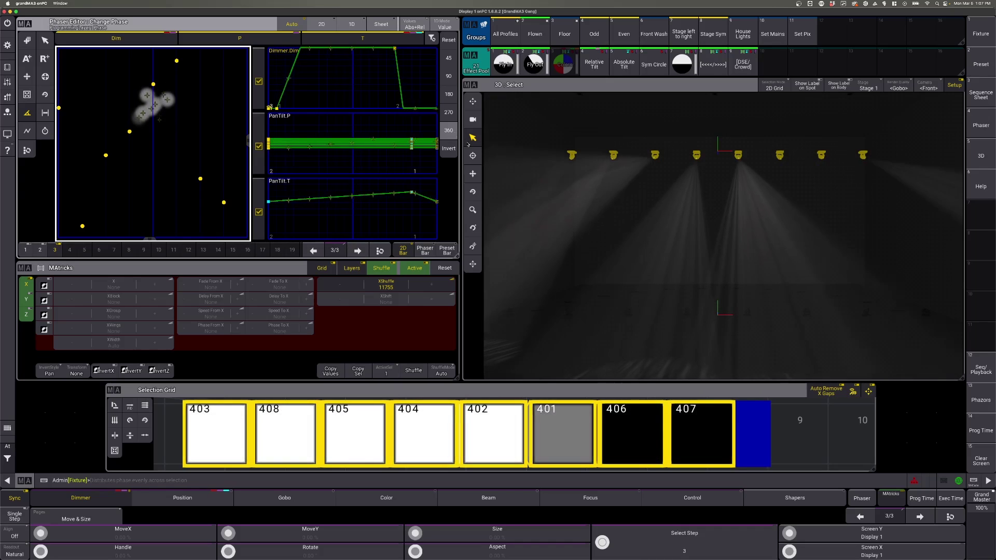
click(778, 63)
click(777, 62)
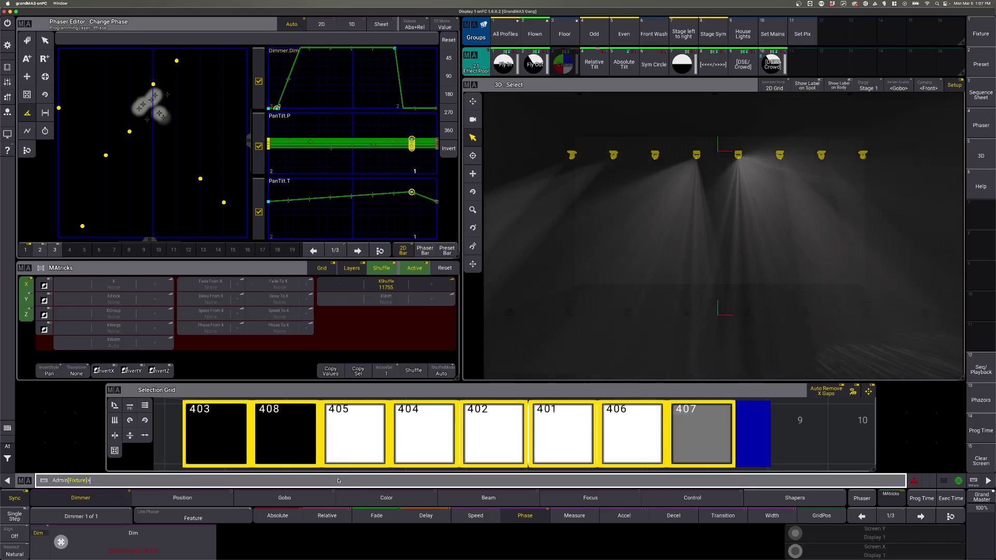
- Clear the whole programmer with the Clear All command and select the Flown group again
text(c)
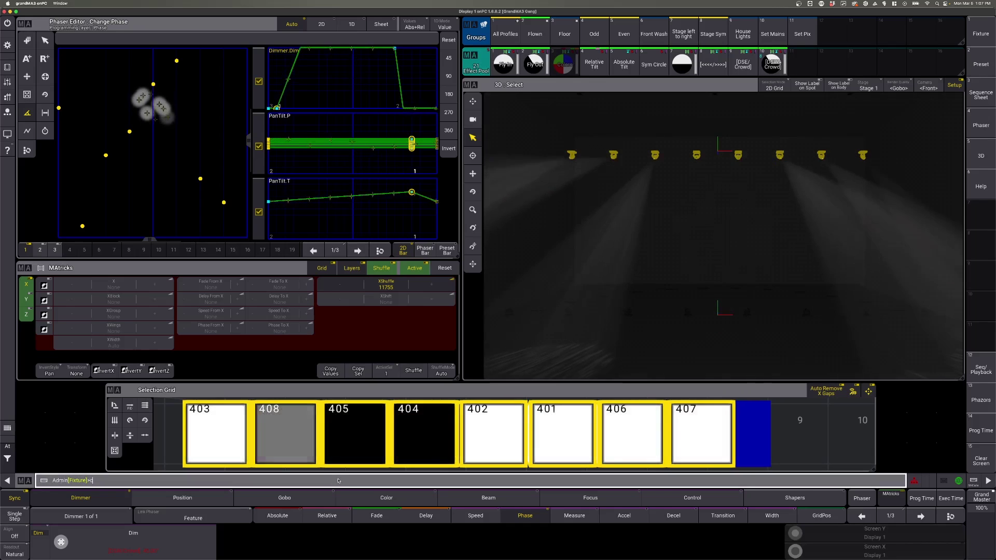
text(leara)
key(Return)
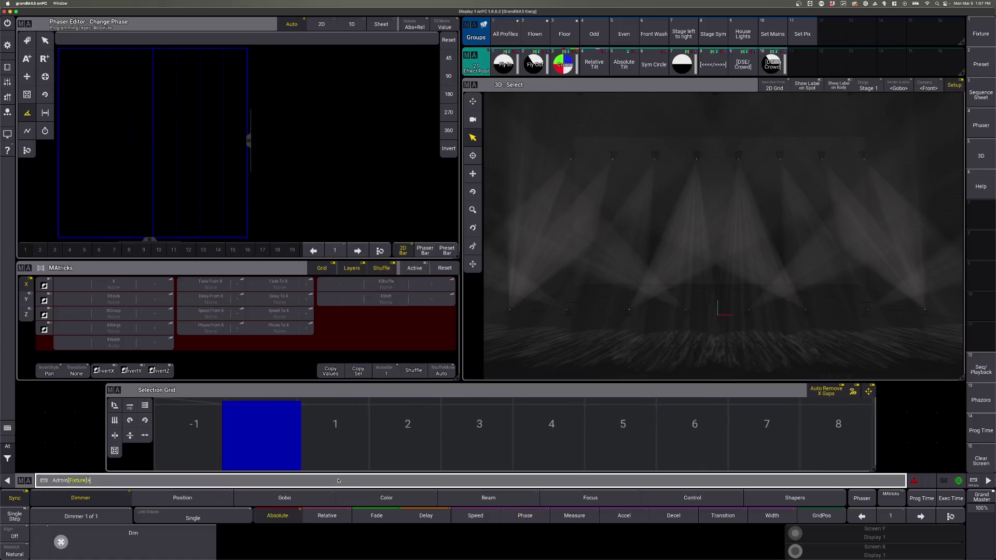
click(535, 35)
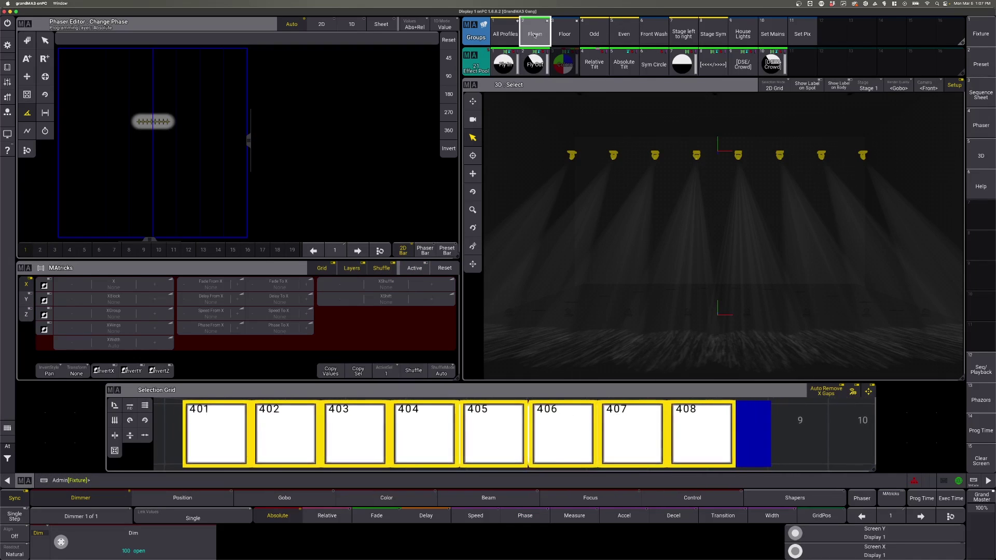
- Set the Flown fixtures' tilt to the DSW preset in phaser step 1 and to the Crowd preset in step 2
click(216, 499)
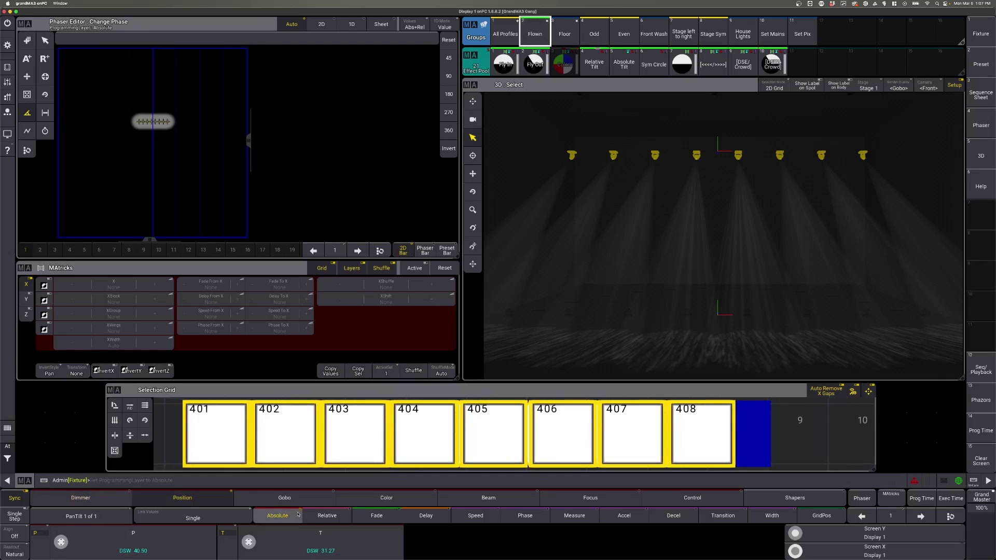
click(320, 545)
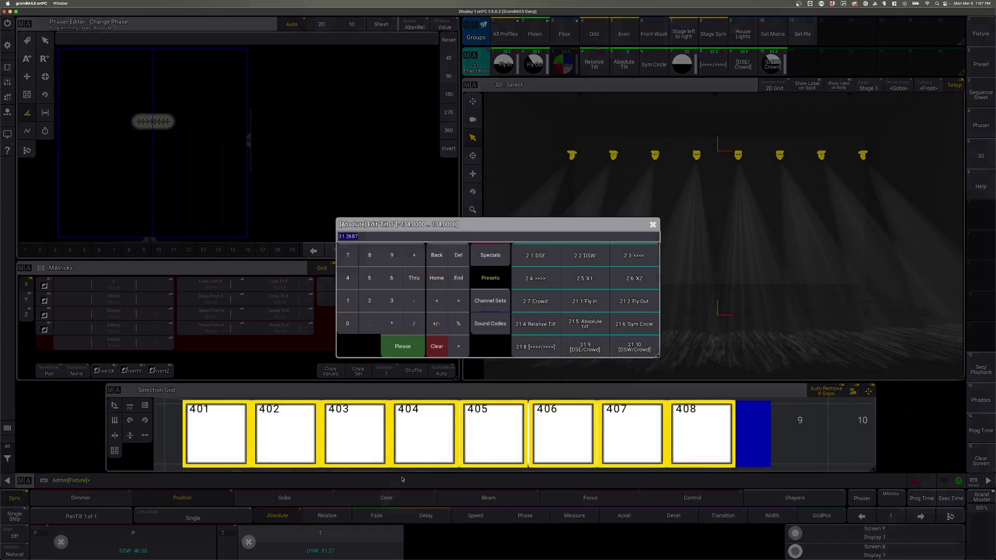
click(574, 261)
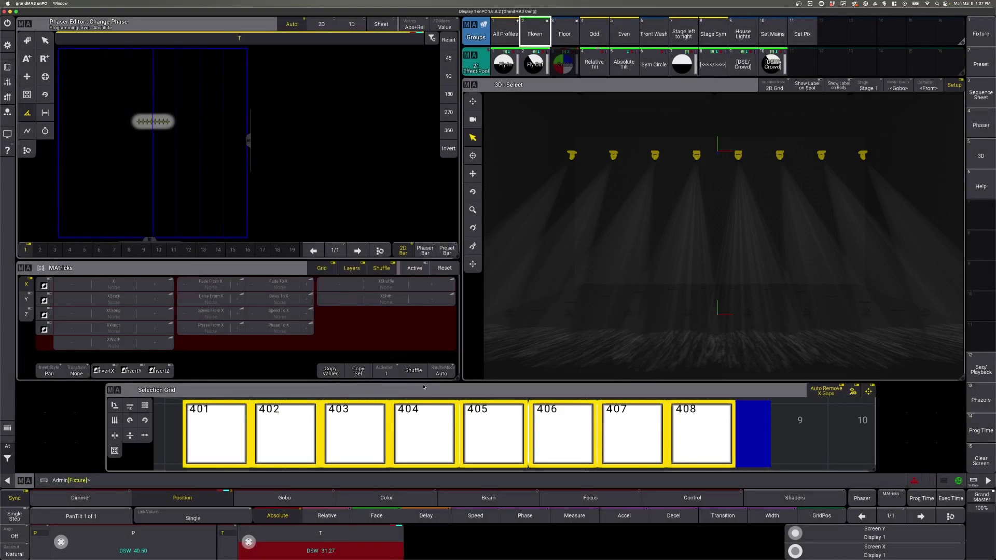
click(920, 516)
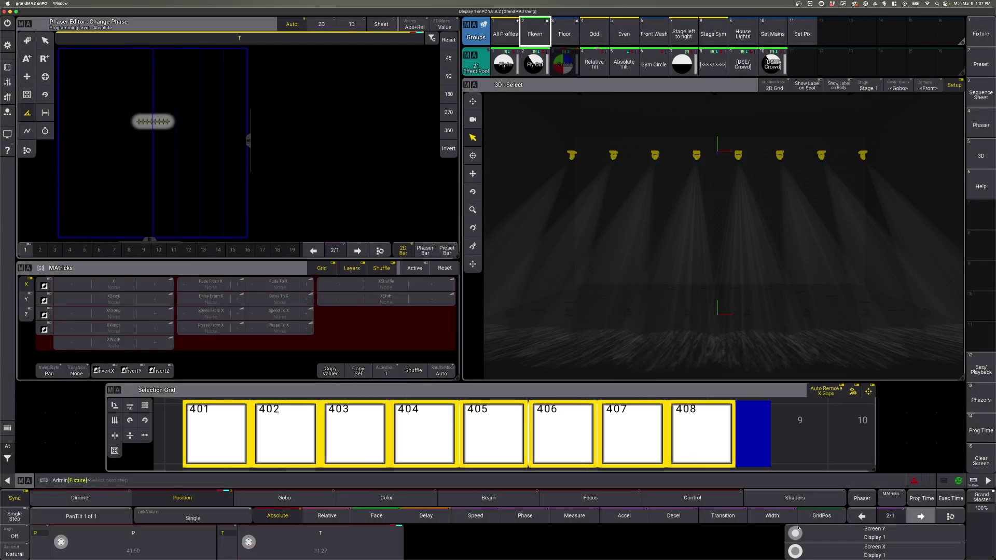
click(320, 544)
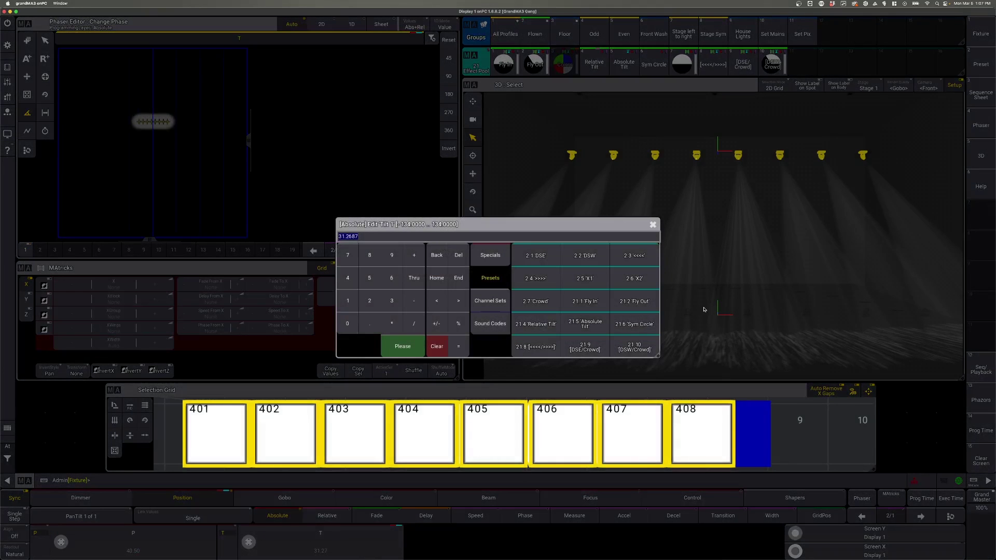
click(535, 299)
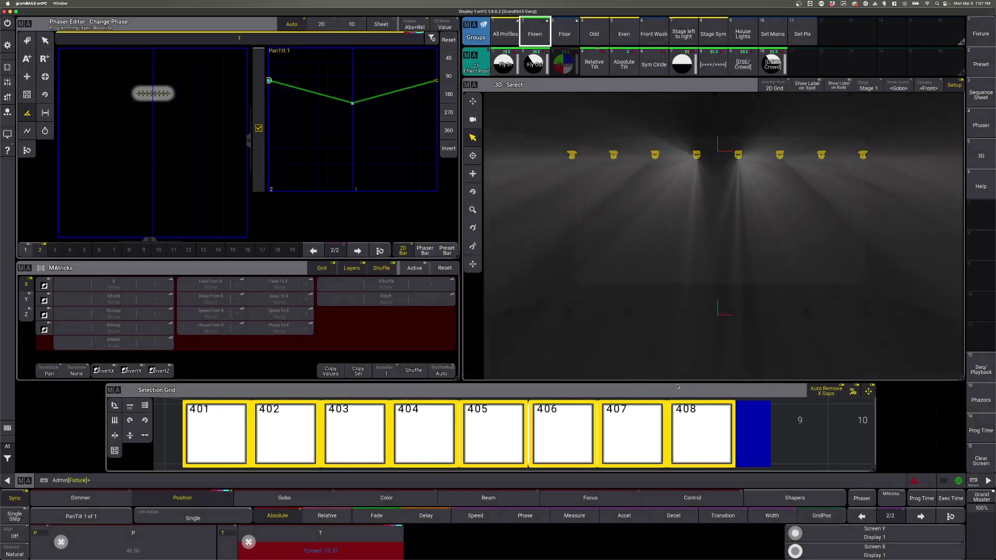
- Set the pan and tilt width of phaser step 1 to 170%
click(862, 519)
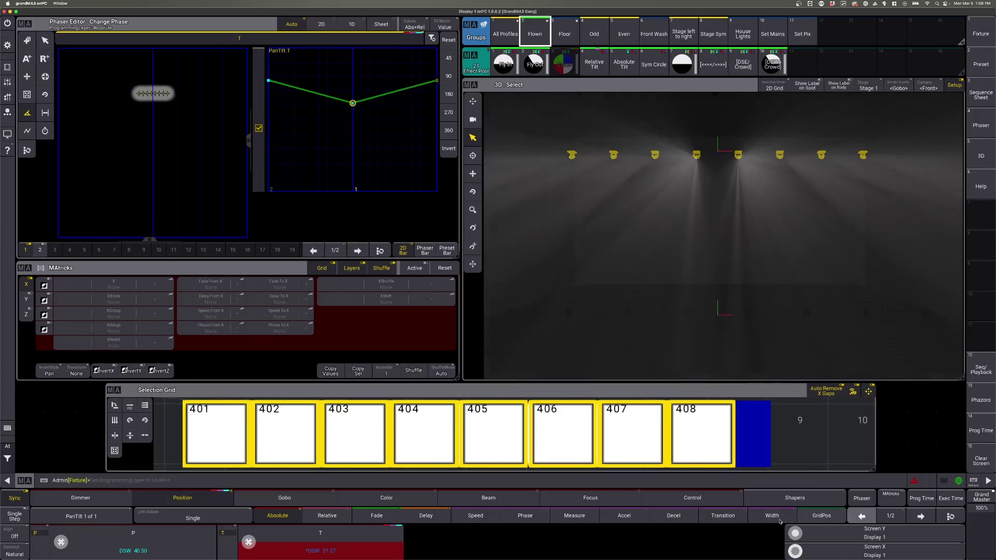
click(772, 516)
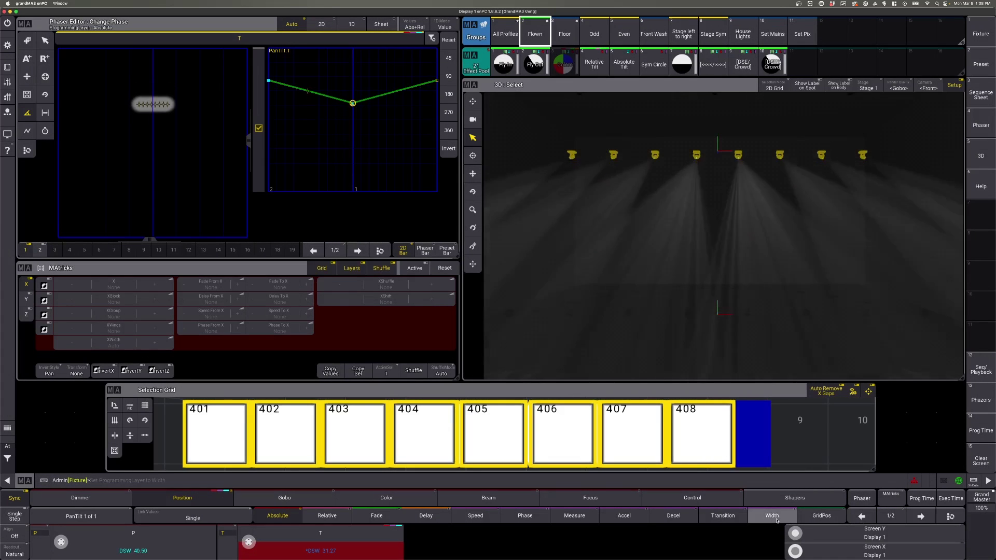
click(351, 536)
key(Return)
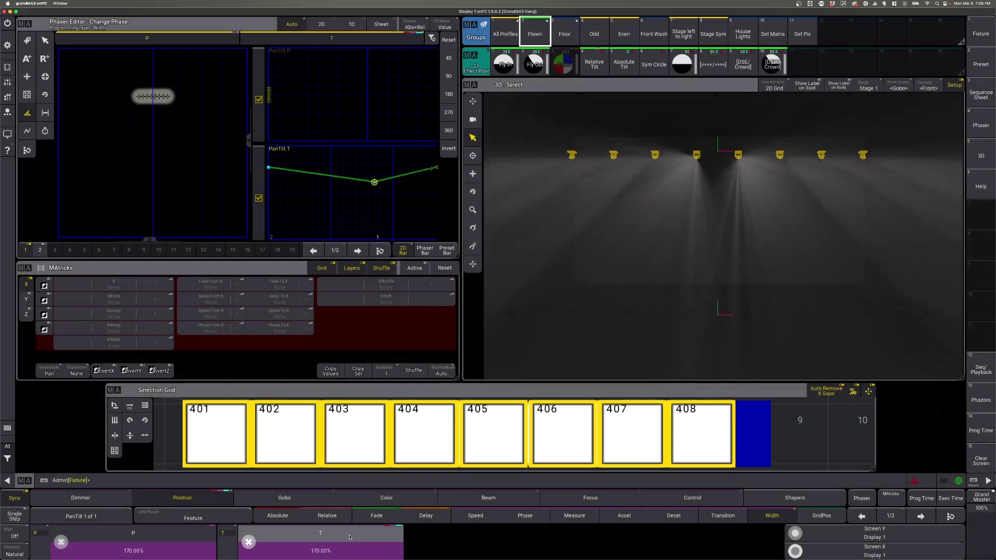
- Set the pan and tilt width of phaser step 2 to 30%
click(921, 516)
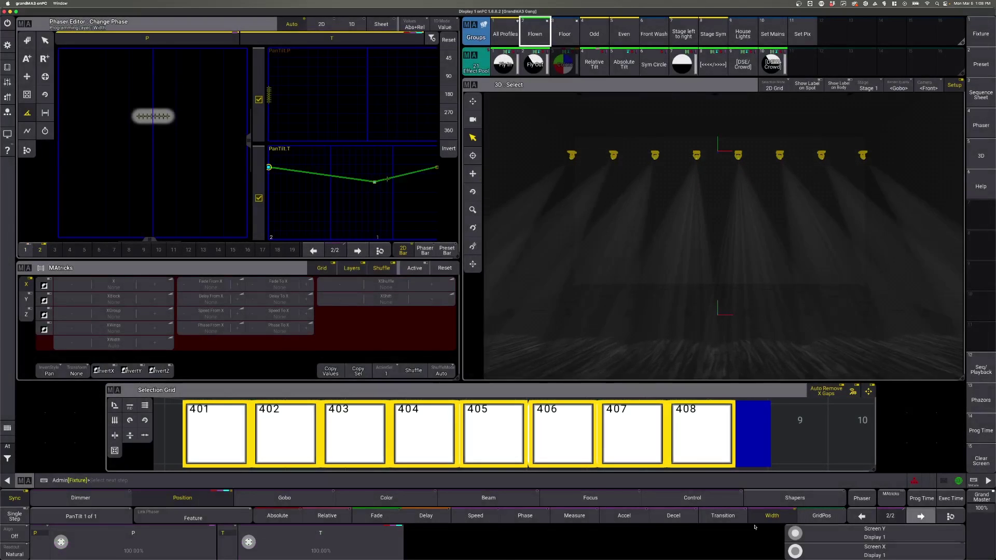
click(351, 550)
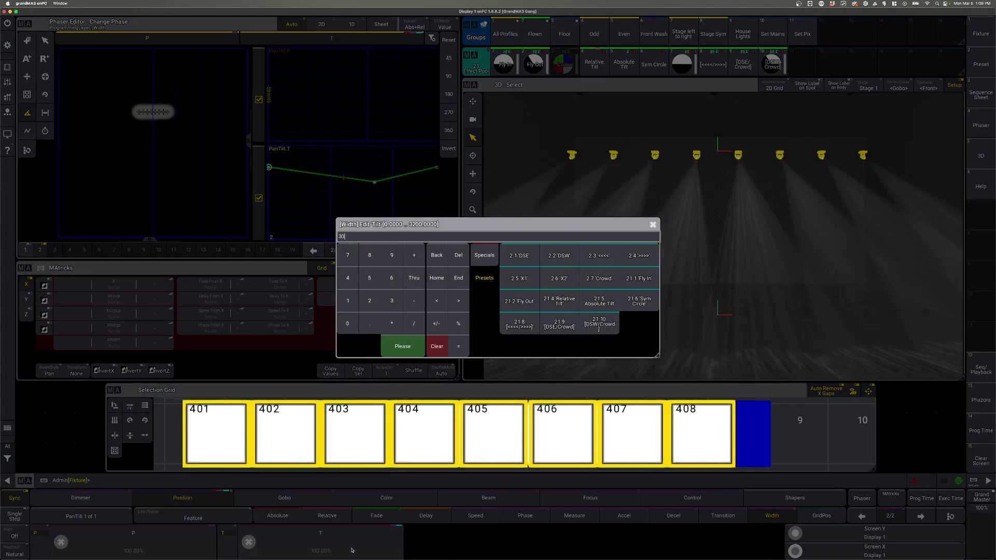
text(30)
key(Return)
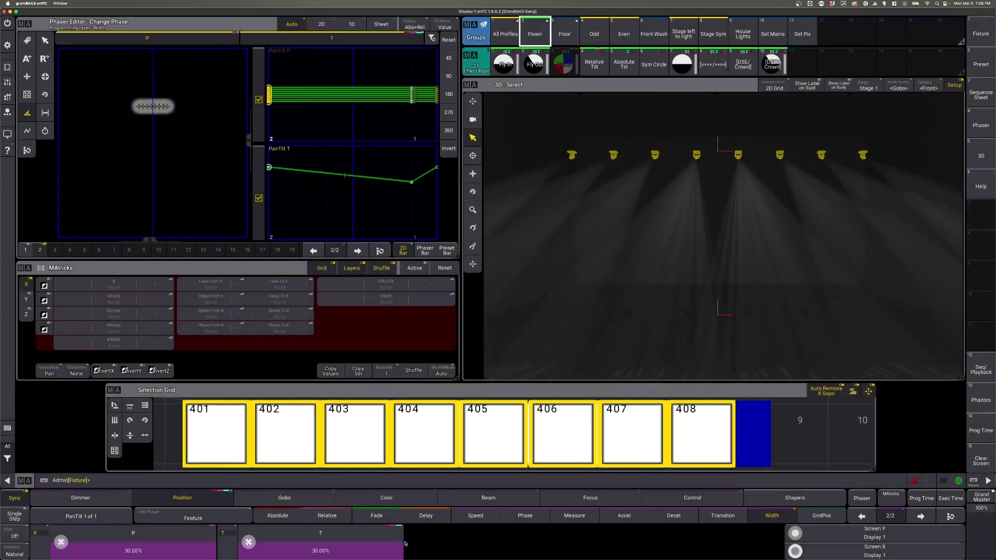
- Set the dimmer to 100 (open) in phaser step 1 and to 0 (closed) in step 2
click(108, 493)
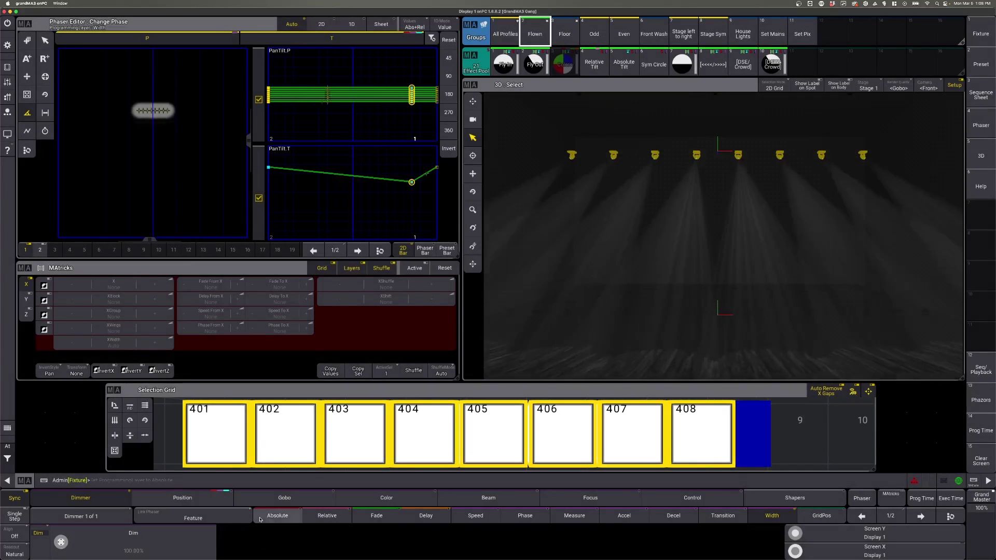
click(181, 541)
click(181, 541)
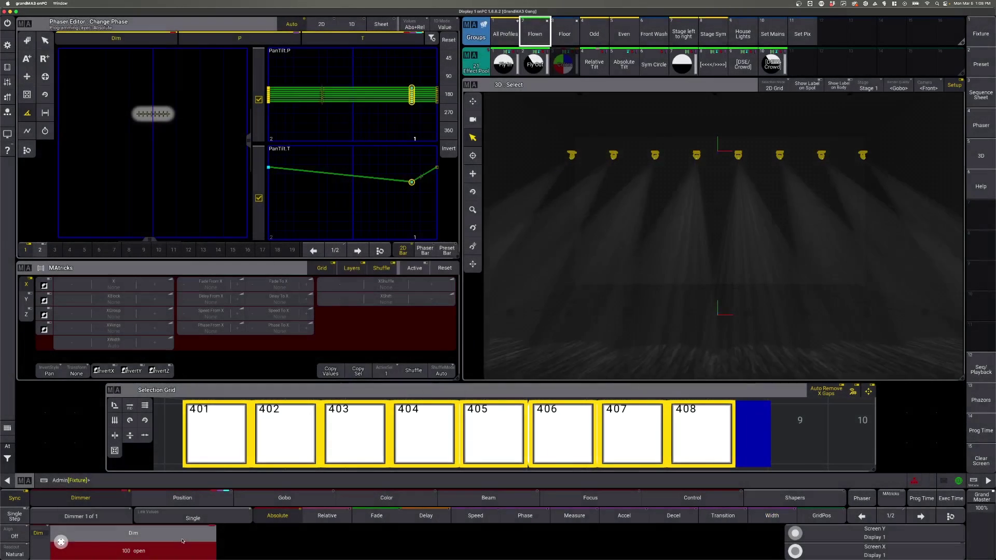
click(920, 516)
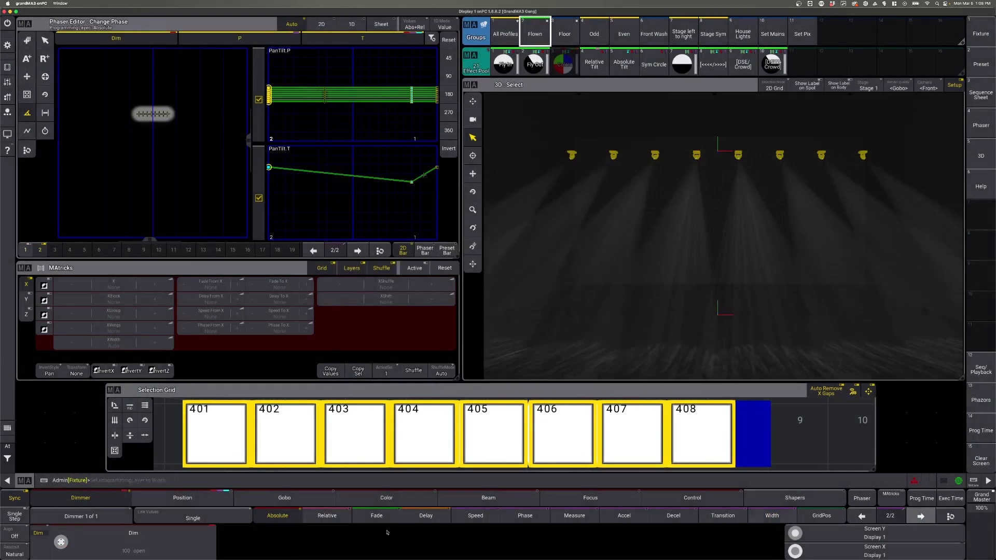
click(155, 542)
text(0)
key(Return)
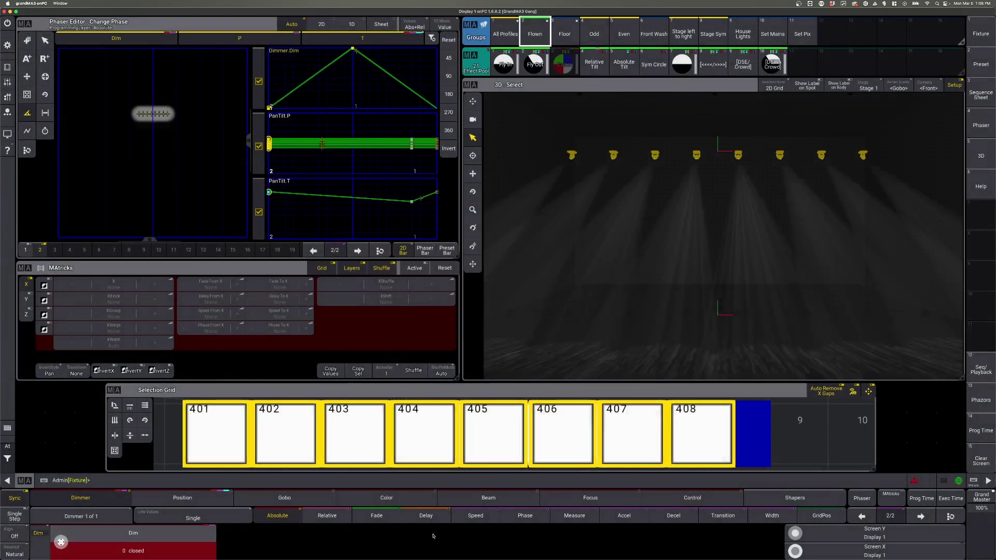
- Set the dimmer's transition in phaser step 2 to 55%
click(772, 519)
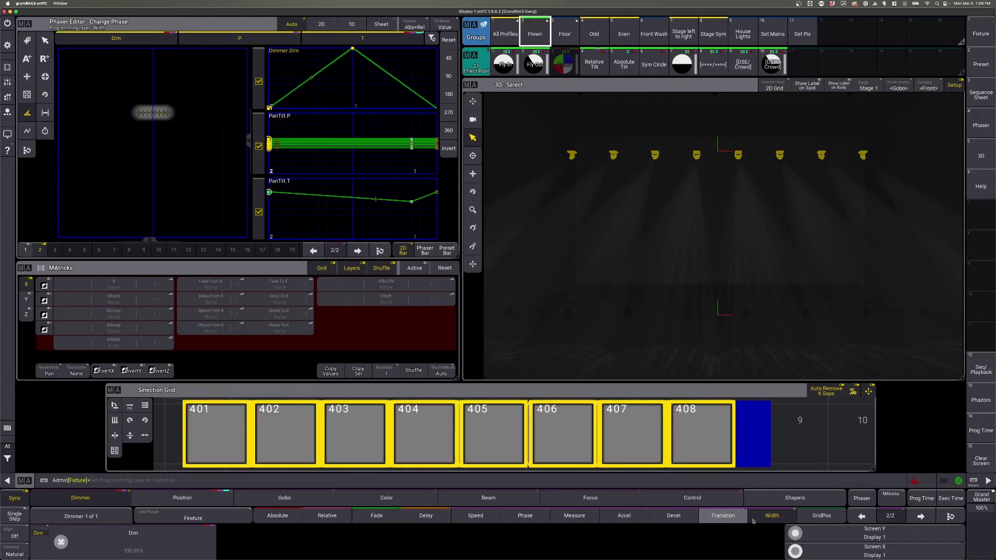
click(722, 518)
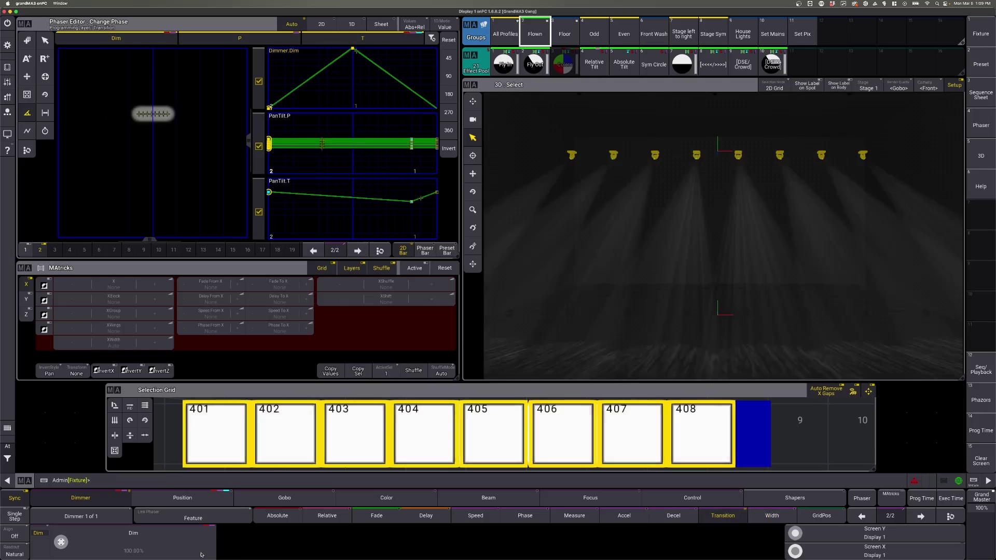
click(174, 553)
text(55)
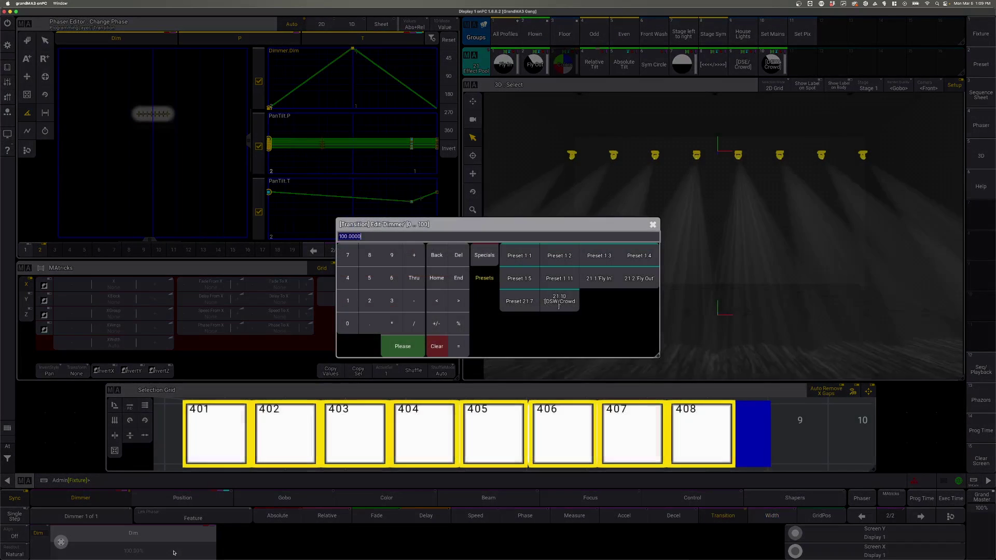
key(Return)
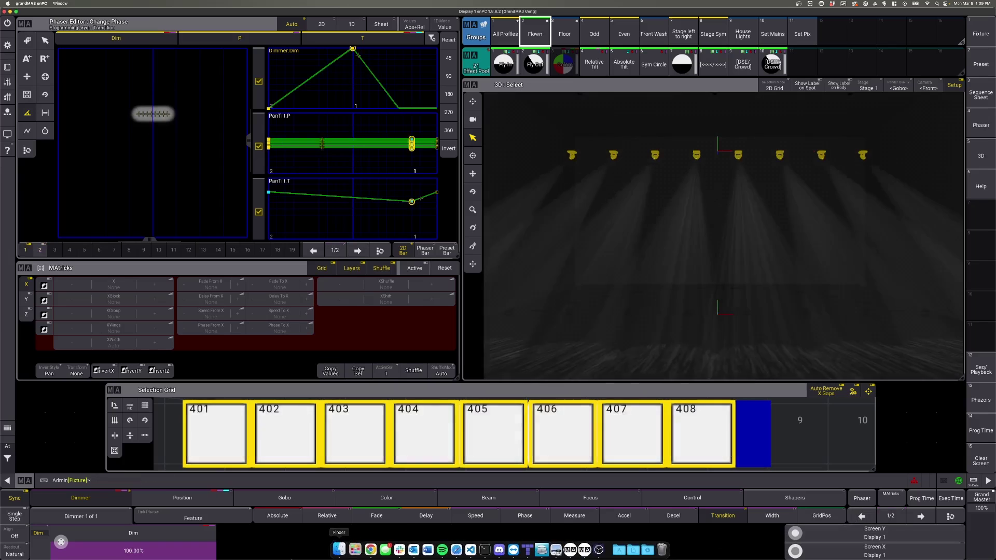
- Set the dimmer's transition in phaser step 1 to 40%
click(167, 550)
text(40)
key(Return)
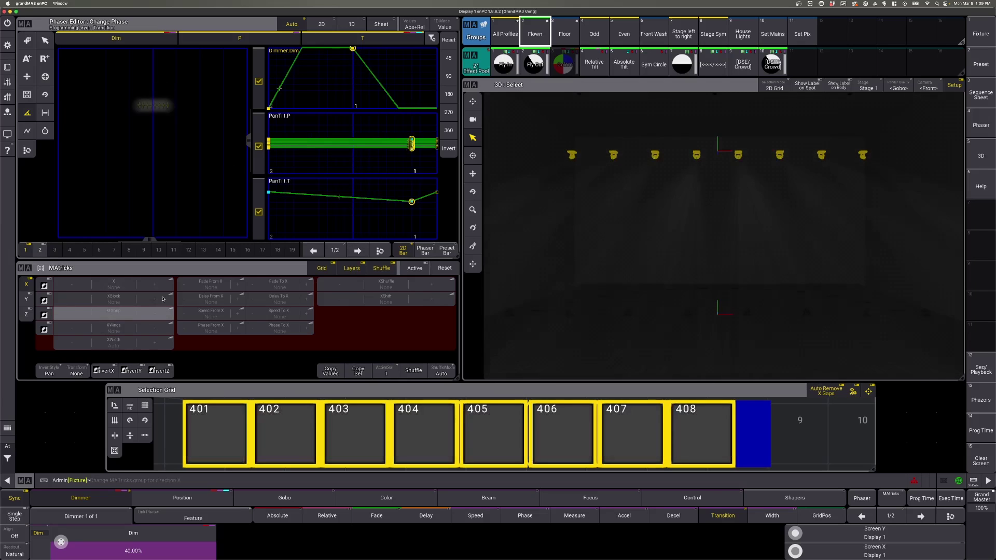
- Switch the phaser editor to speed editing and shuffle the order of the selected Flown fixtures
click(45, 131)
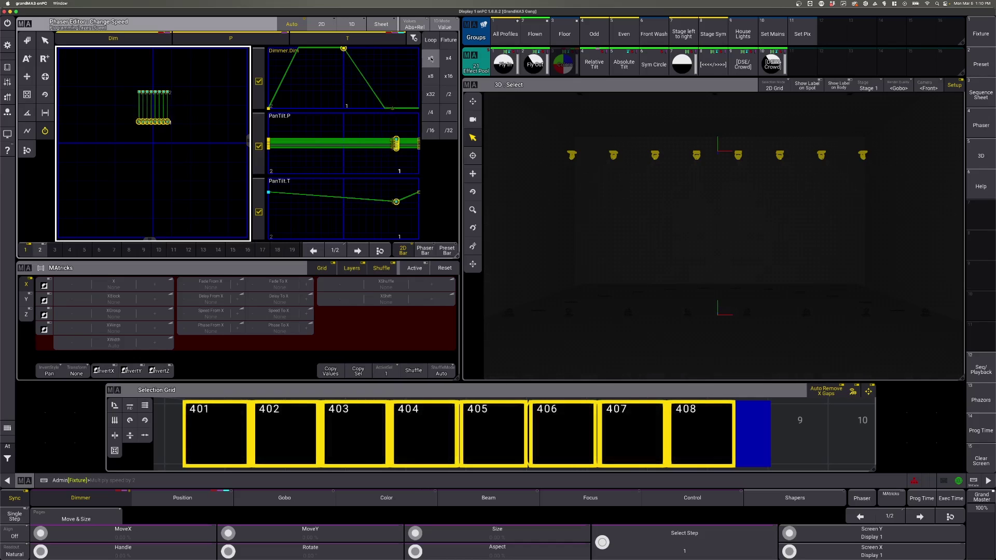
click(413, 371)
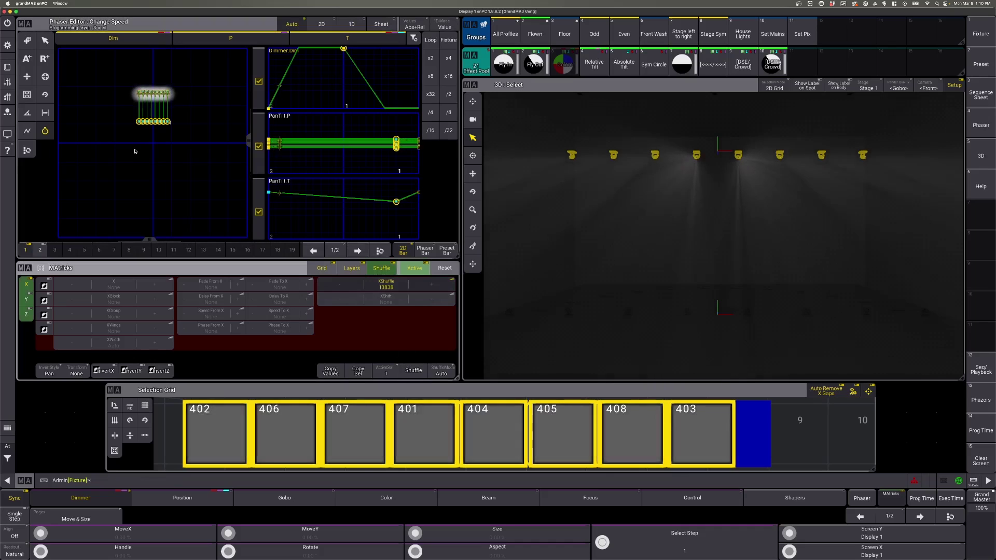
- Distribute the phase evenly over 360 degrees across the shuffled selection and store the phaser in slot 11 of the effect preset pool
click(31, 116)
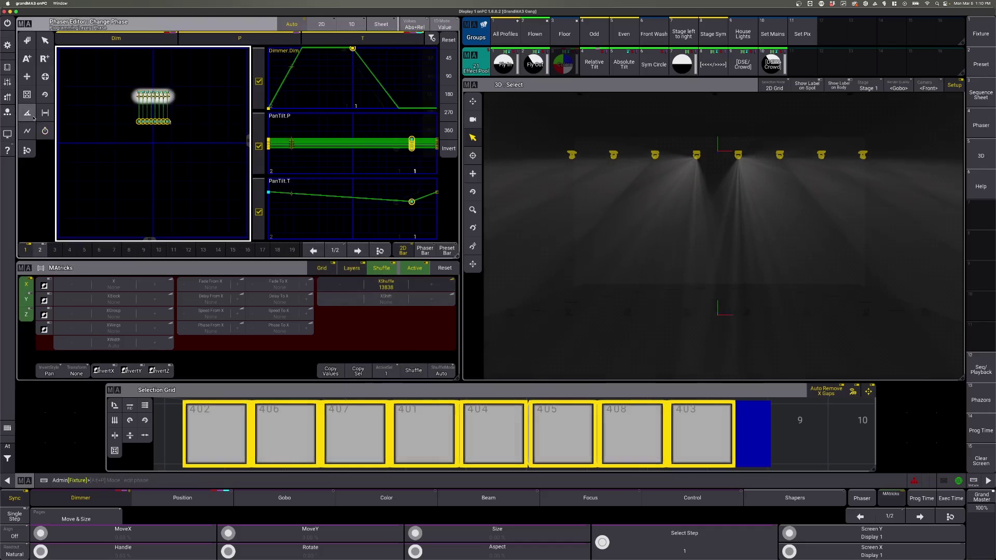
click(449, 132)
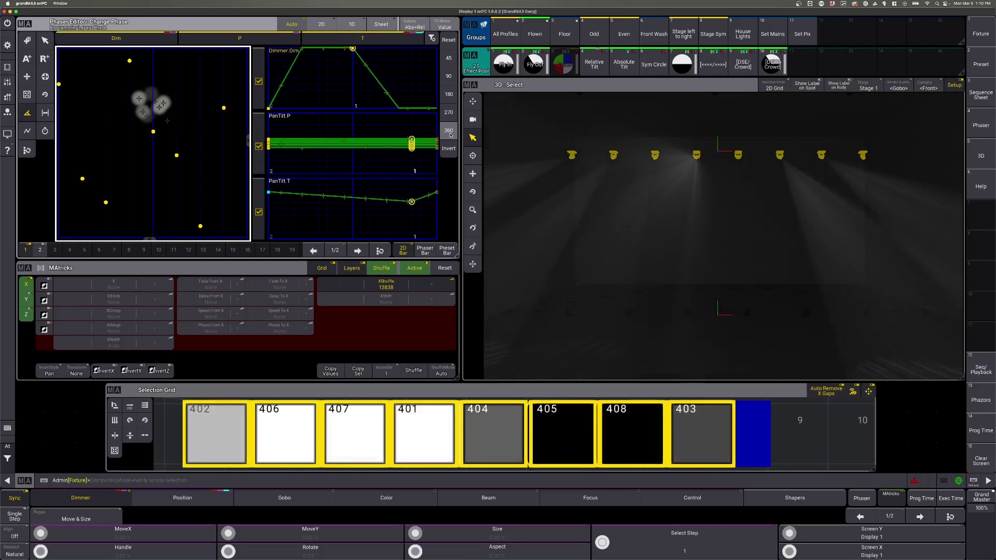
click(802, 63)
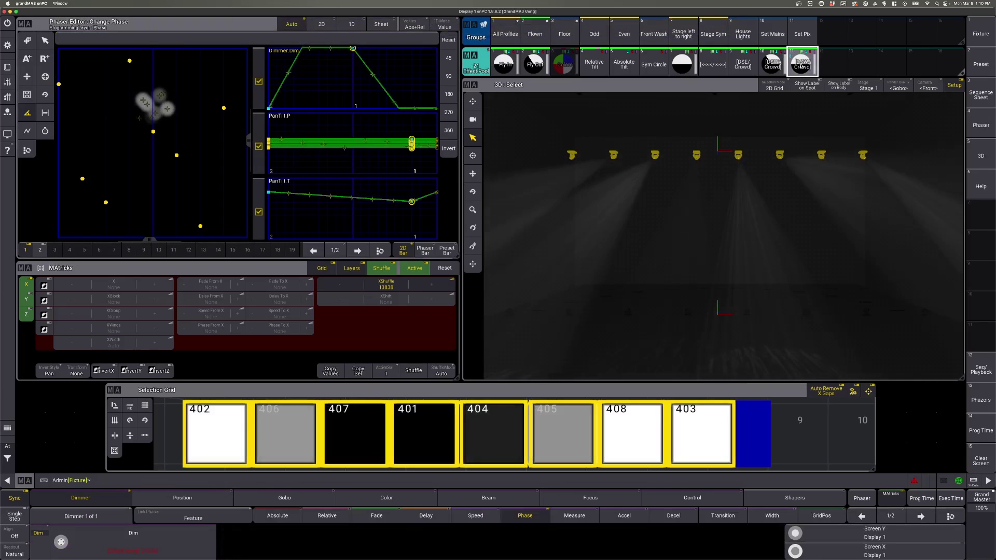